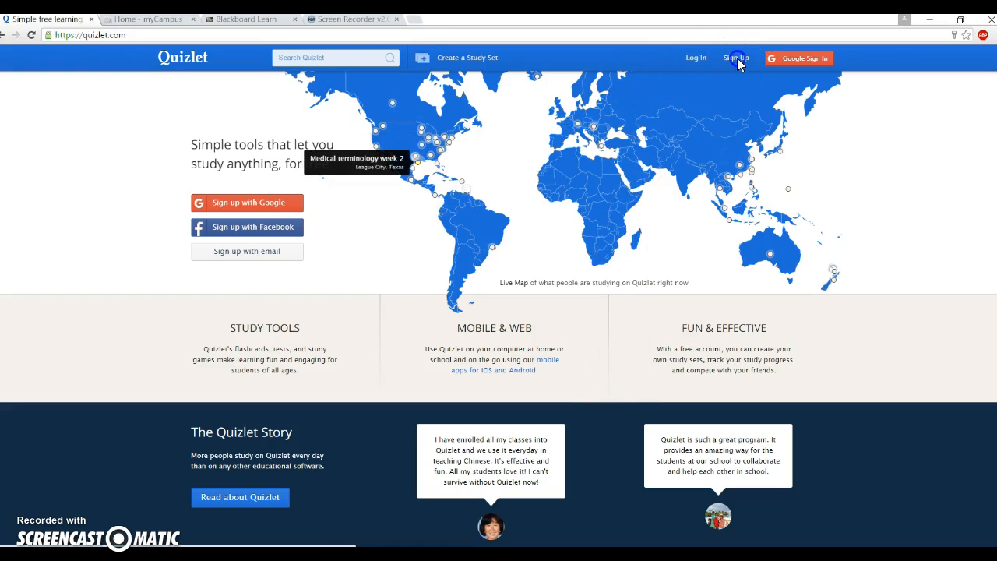
Step: View the account sign-up form, and log in to the existing account with the saved credentials
click(736, 59)
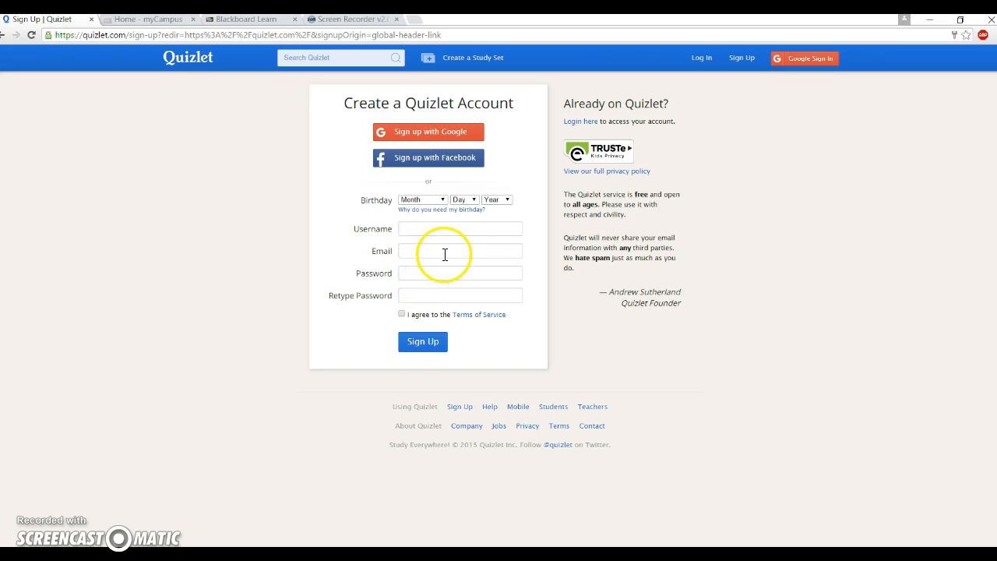
click(491, 231)
click(702, 62)
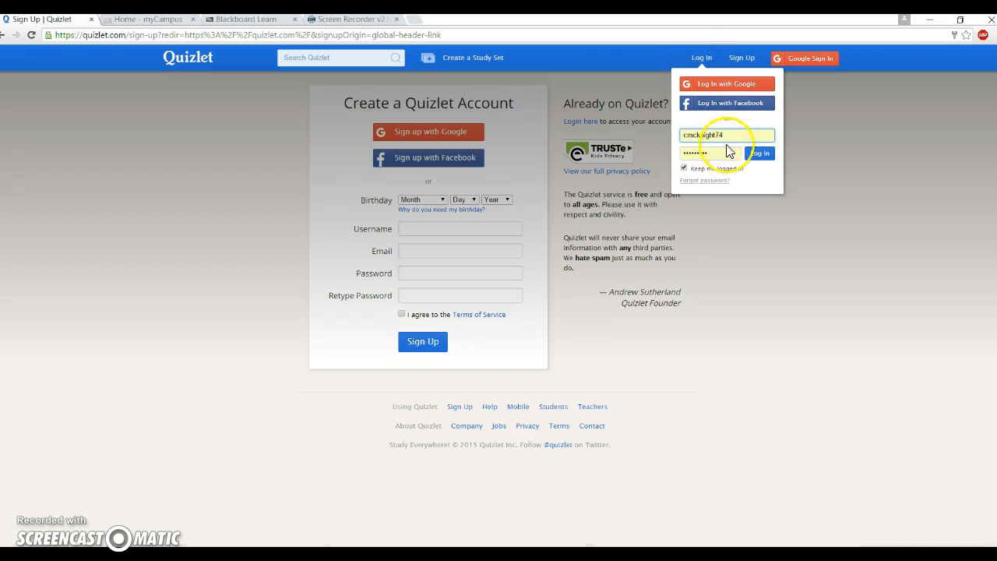
click(757, 155)
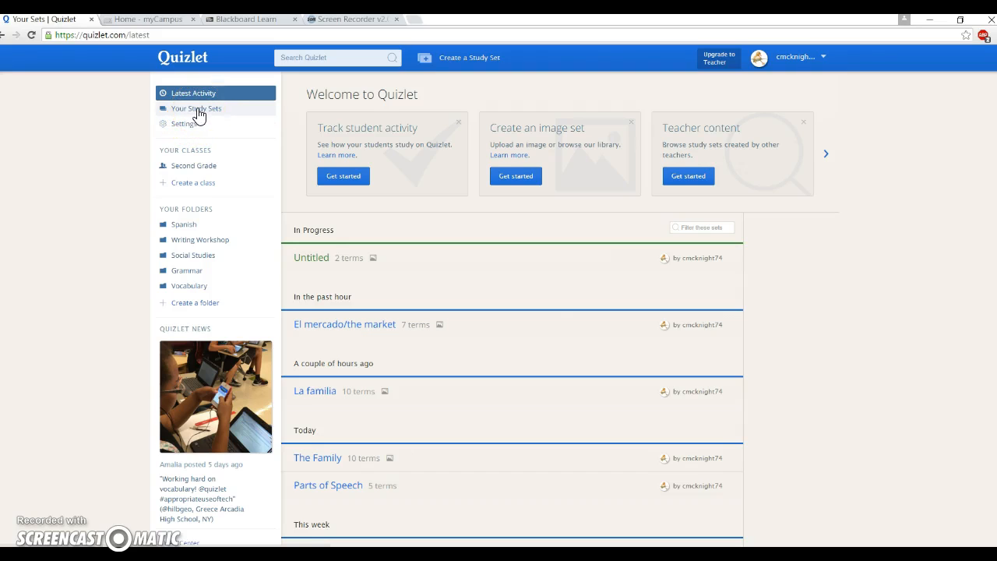
click(193, 185)
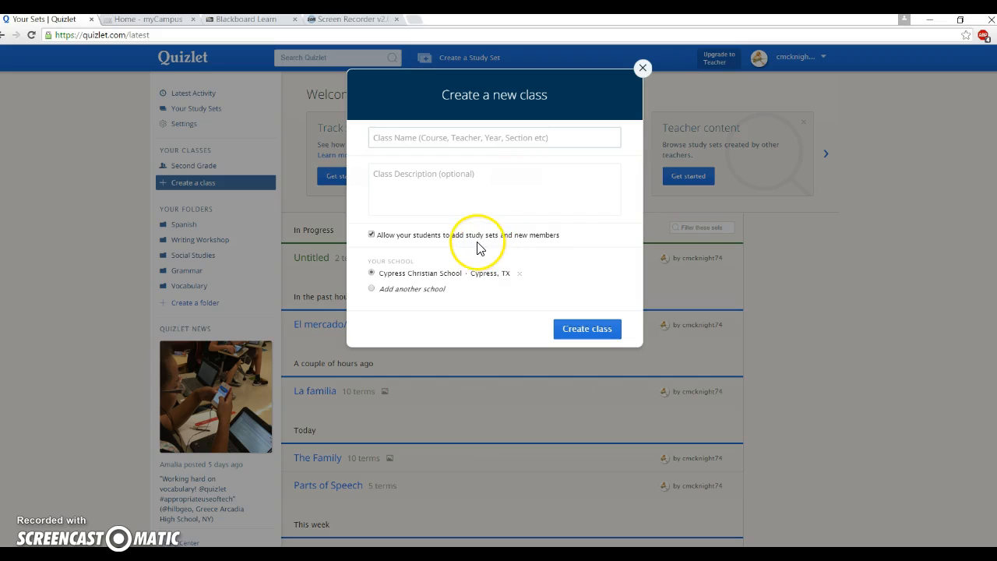
click(371, 235)
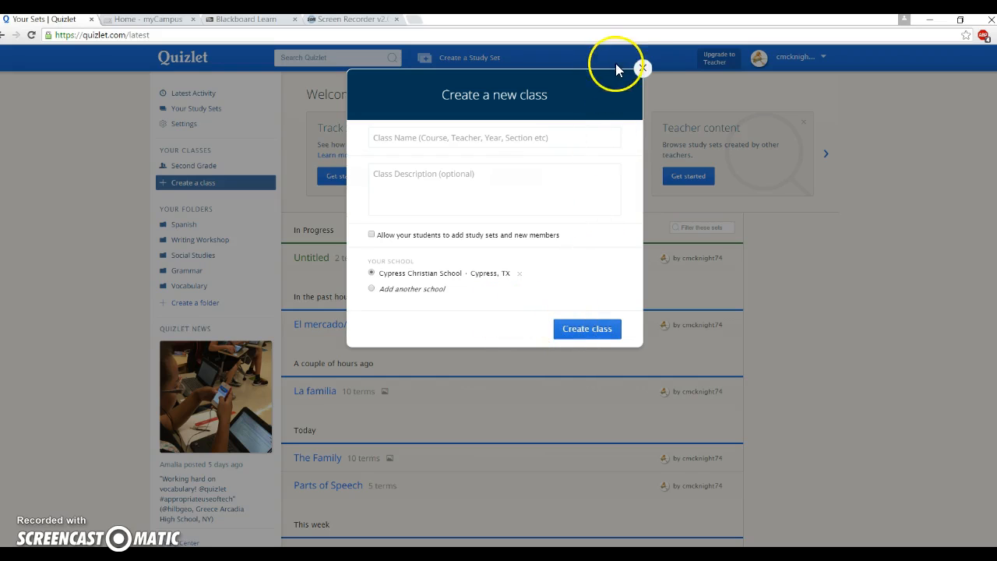
click(643, 68)
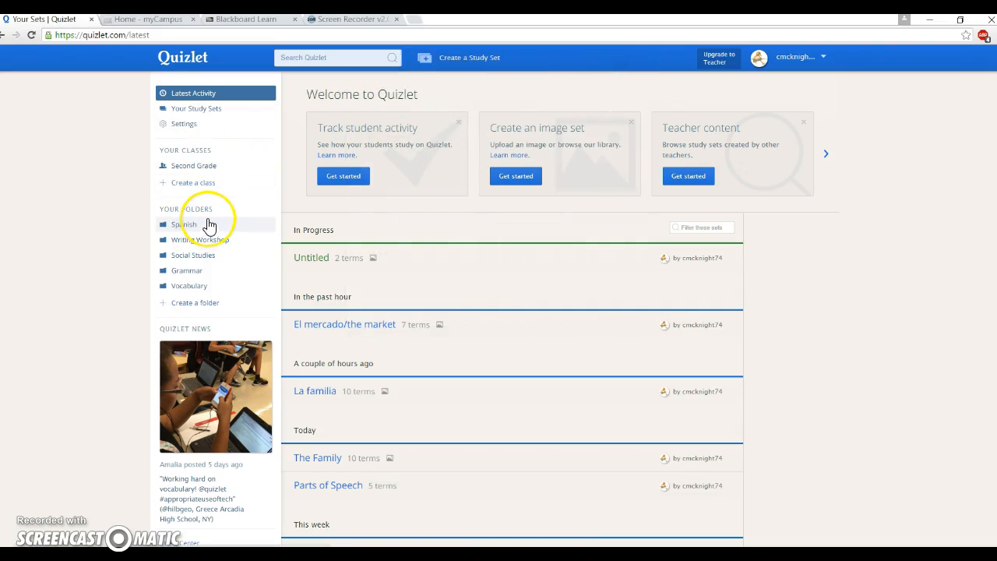
Step: View the Grammar folder, and remove the El mercado/the market set from the Spanish folder
click(196, 277)
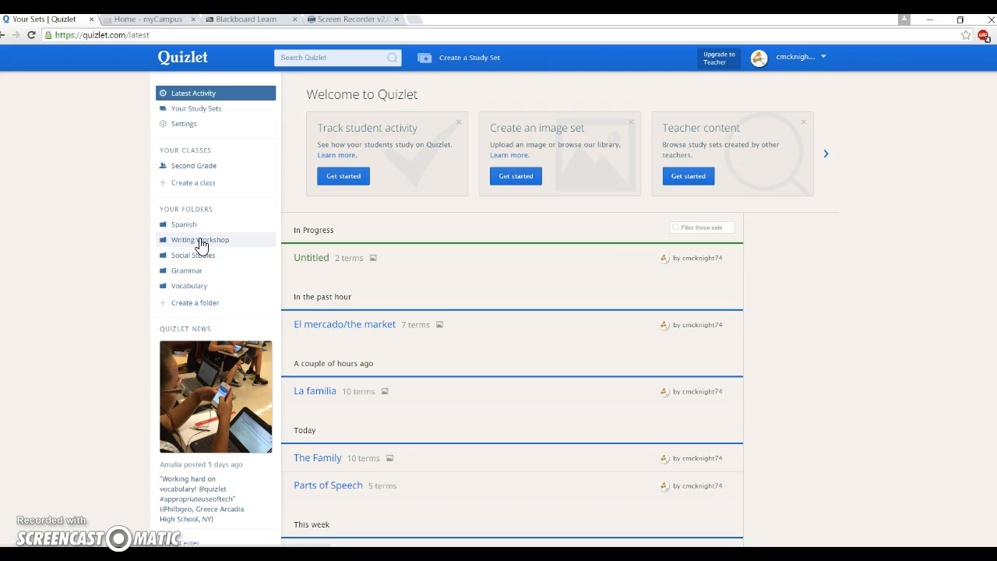
click(194, 273)
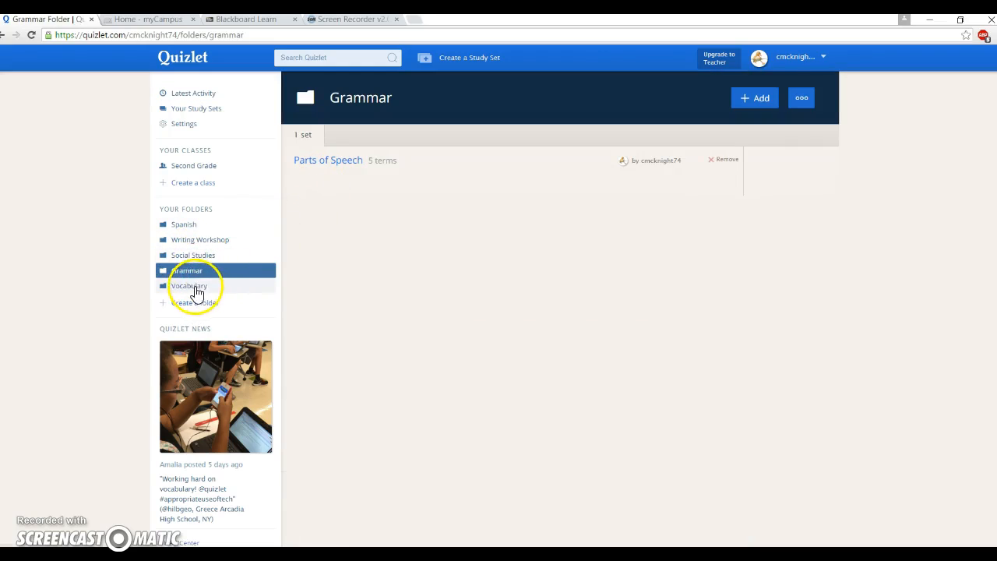
click(187, 232)
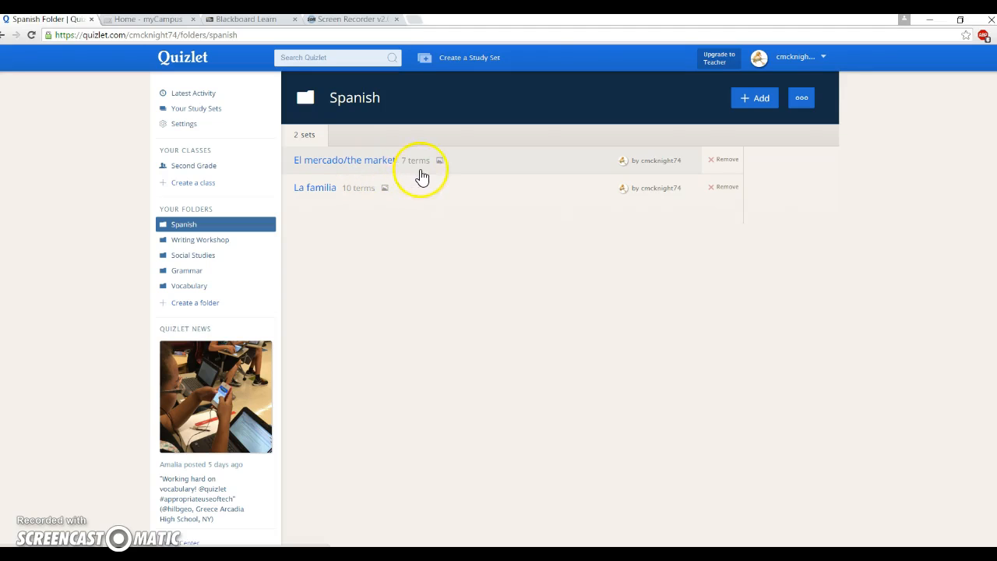
click(727, 161)
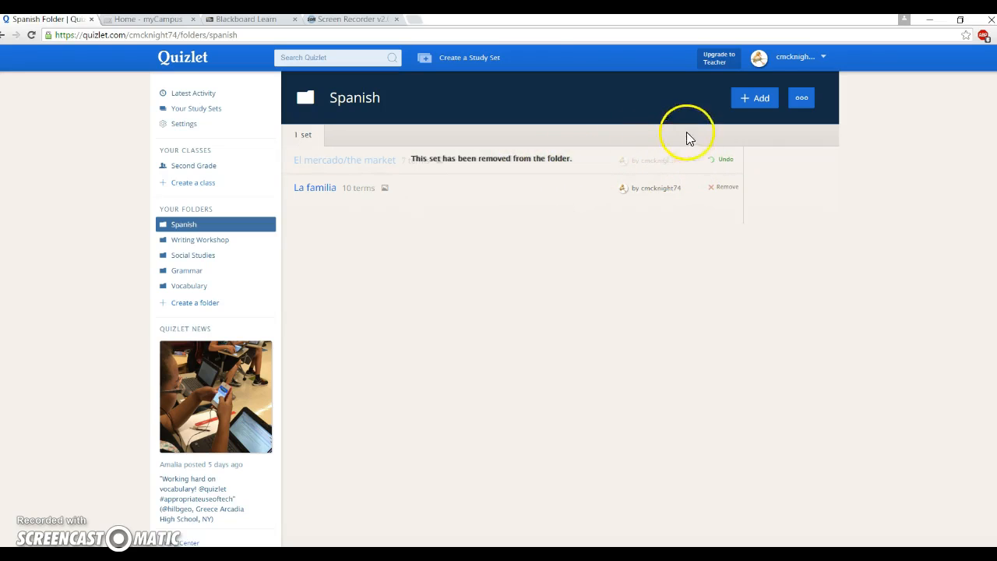
Step: Start a new study set in the Spanish folder titled "The Market", with Spanish as the terms language
click(754, 105)
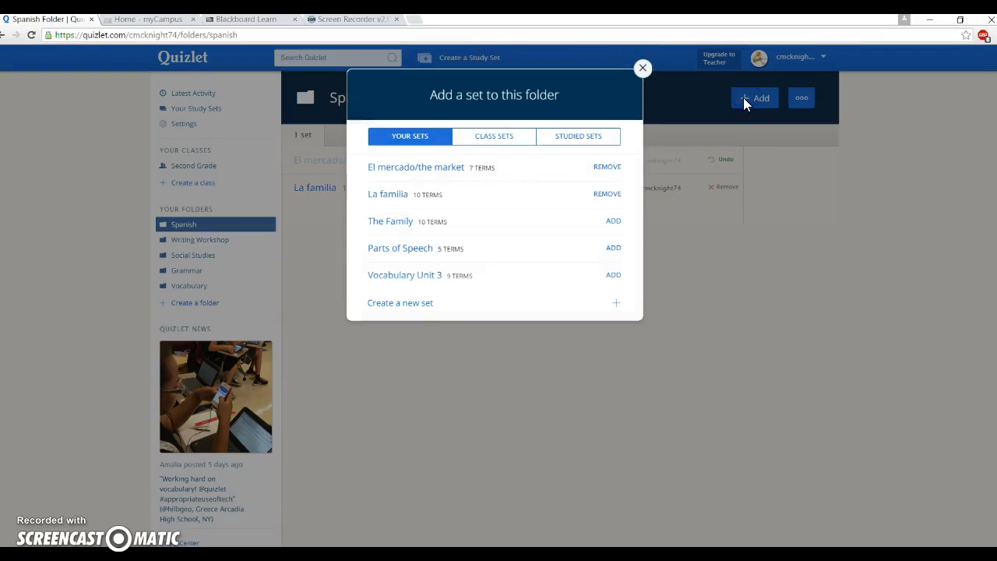
click(394, 304)
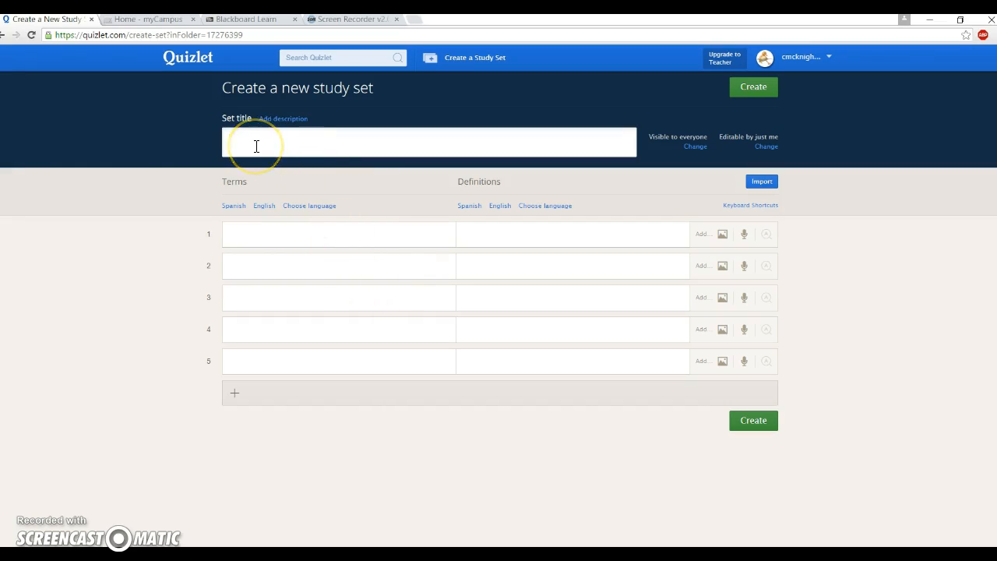
text(The Market)
click(234, 235)
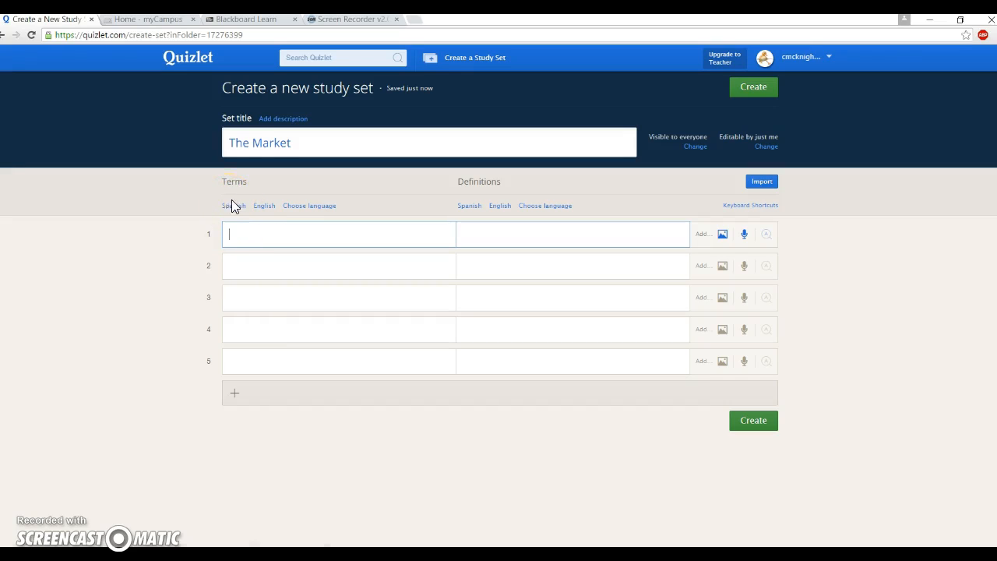
click(233, 207)
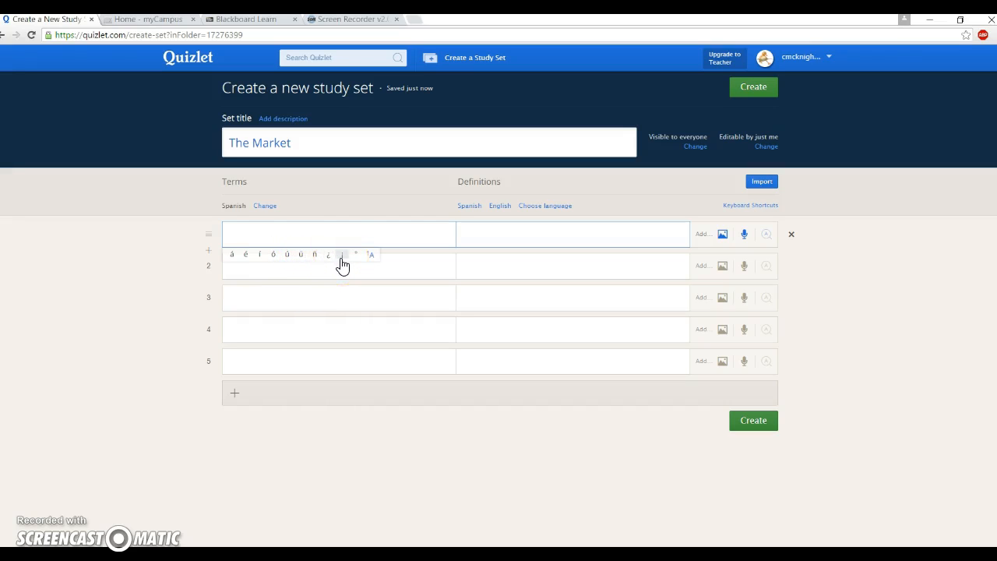
Step: Fill in the first card with the term "el pepino" and the definition "cucumber"
click(239, 234)
text(el pepino)
click(466, 233)
text(cucumber)
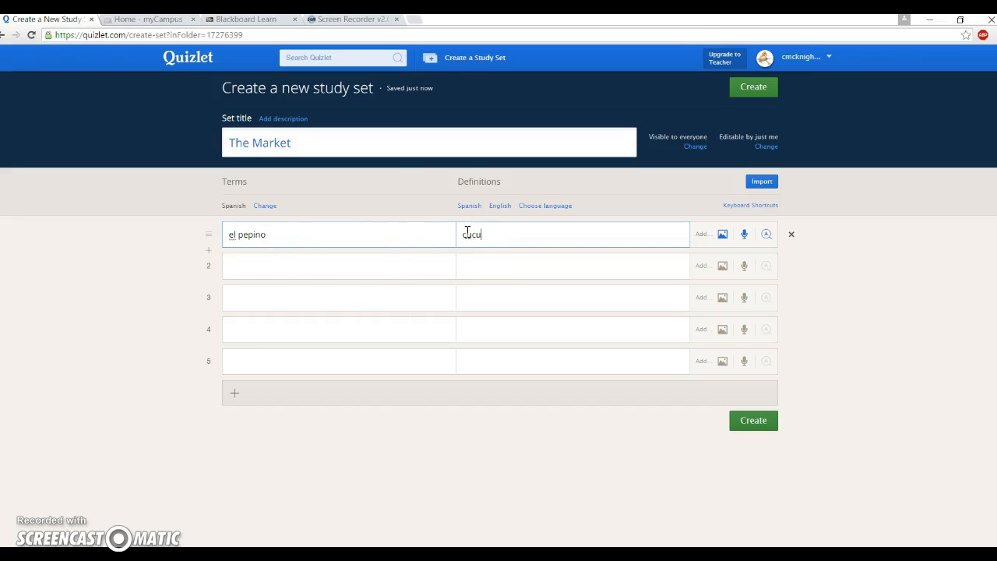
Step: Fill in the second card with "la manzana" and "apple", accepting English as the definitions language
click(249, 264)
text(la manzana)
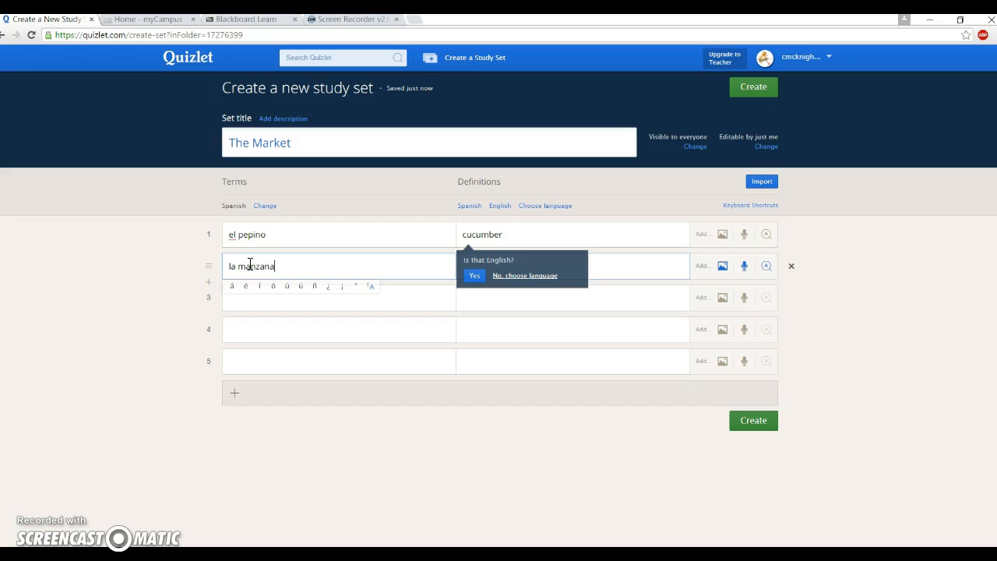
click(474, 276)
click(461, 264)
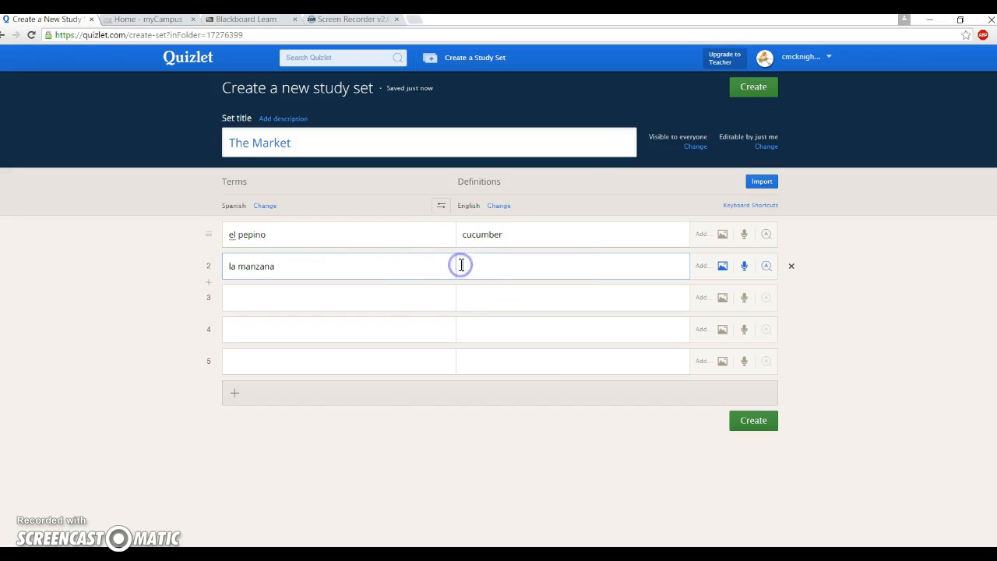
text(apple)
Step: Fill in the third card with the term "el tomate" and the definition "tomato"
click(229, 301)
text(El tomate)
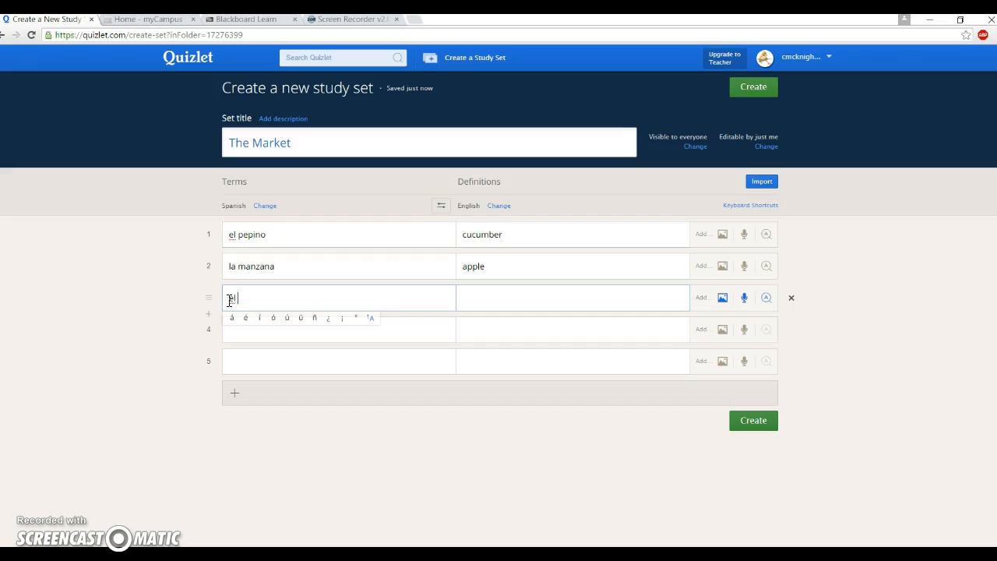
click(462, 301)
text(tomato)
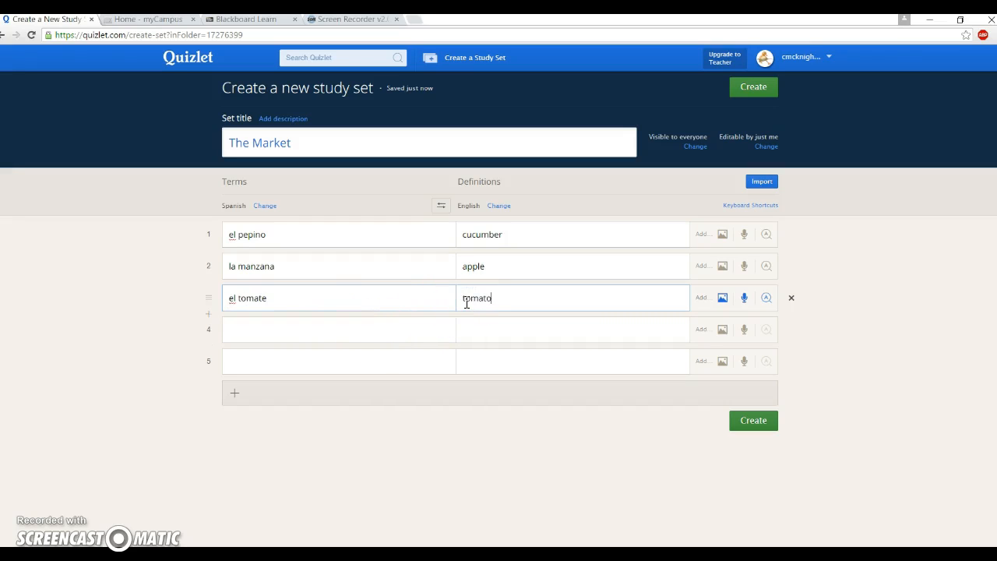
Step: Fill in the fourth card with the term "la sandía", including the accented í, and the definition "watermelon"
click(250, 327)
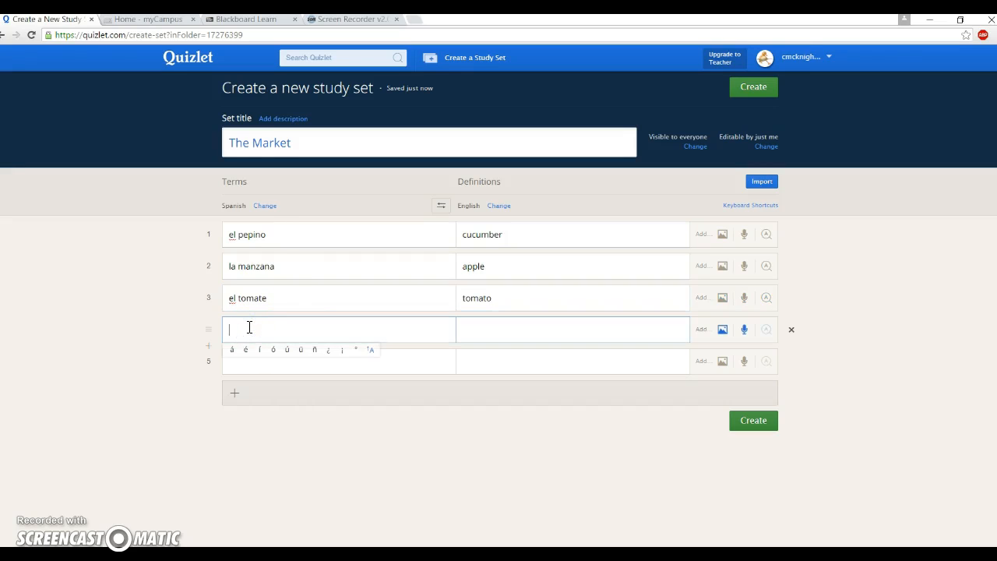
text(la sand)
click(260, 350)
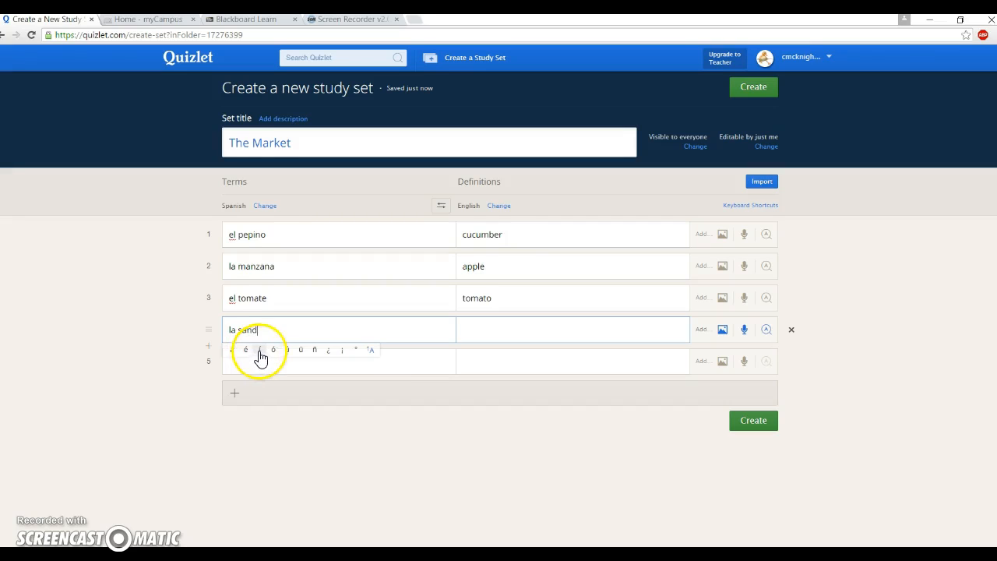
text(a)
click(475, 330)
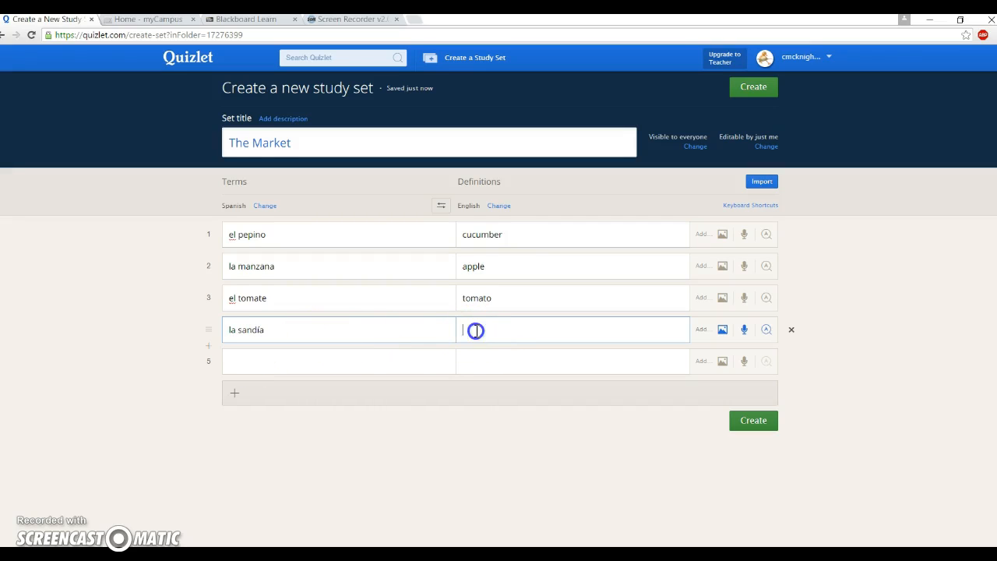
text(watermelon)
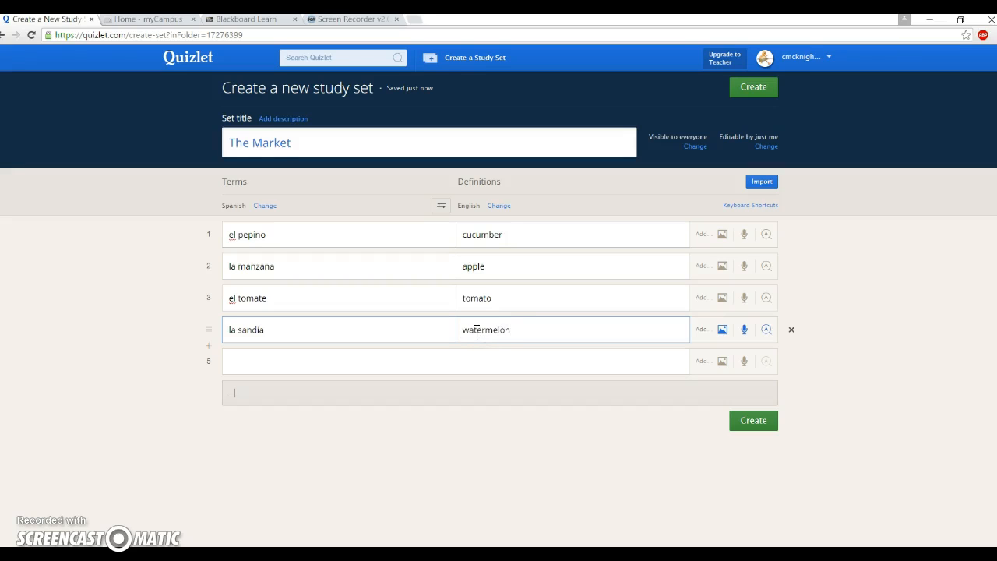
Step: Fill in the fifth card with the term "la lechuga" and the definition "lettuce"
click(352, 365)
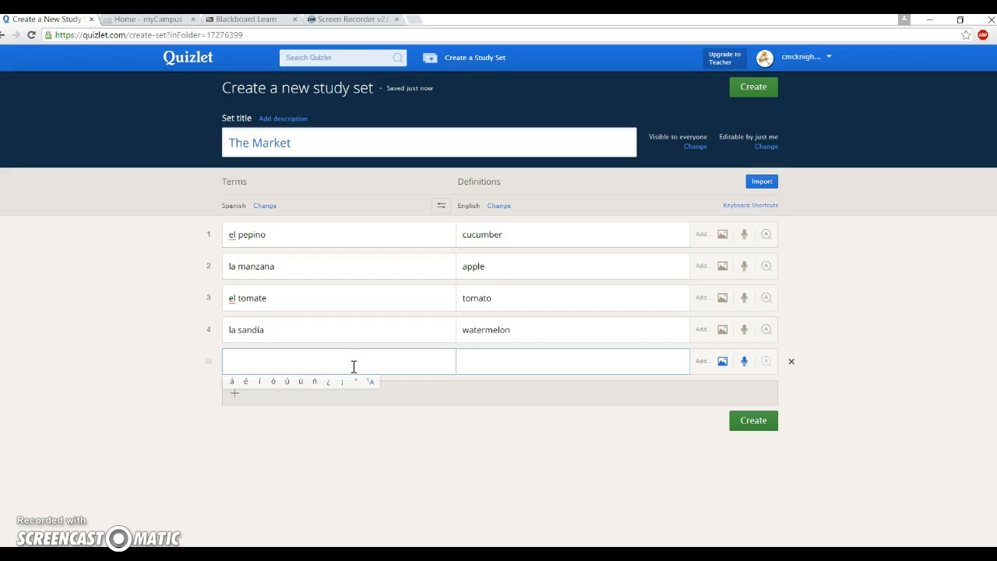
text(la lechuga)
click(465, 363)
text(lettuce)
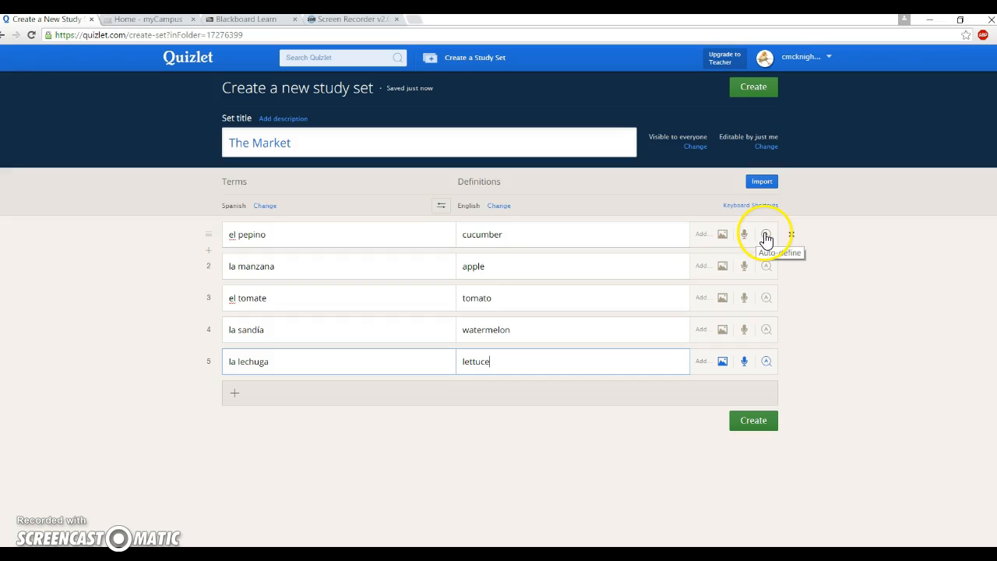
Step: Browse the suggested images for el pepino and add the picture of a cut cucumber with slices to its card
click(722, 235)
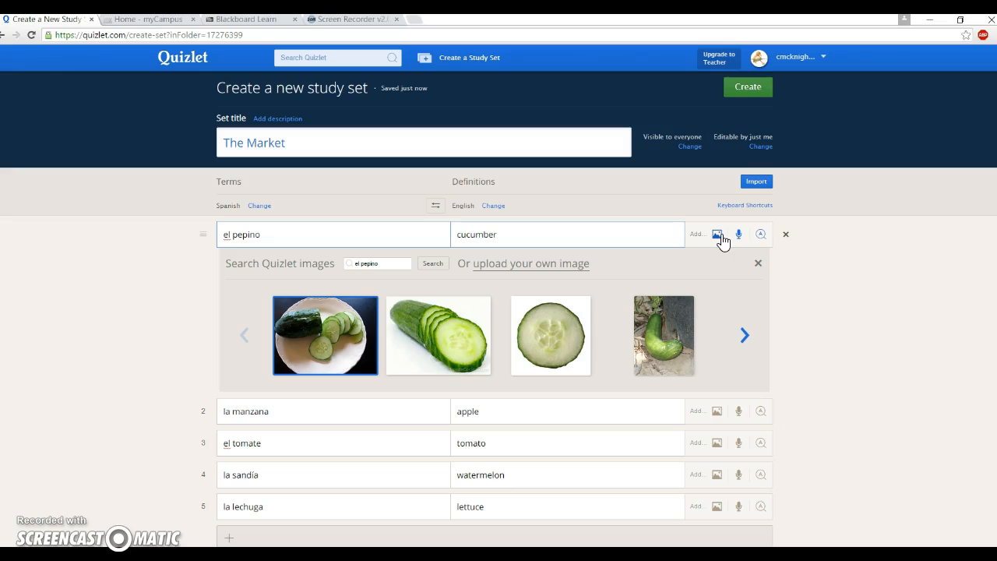
click(742, 335)
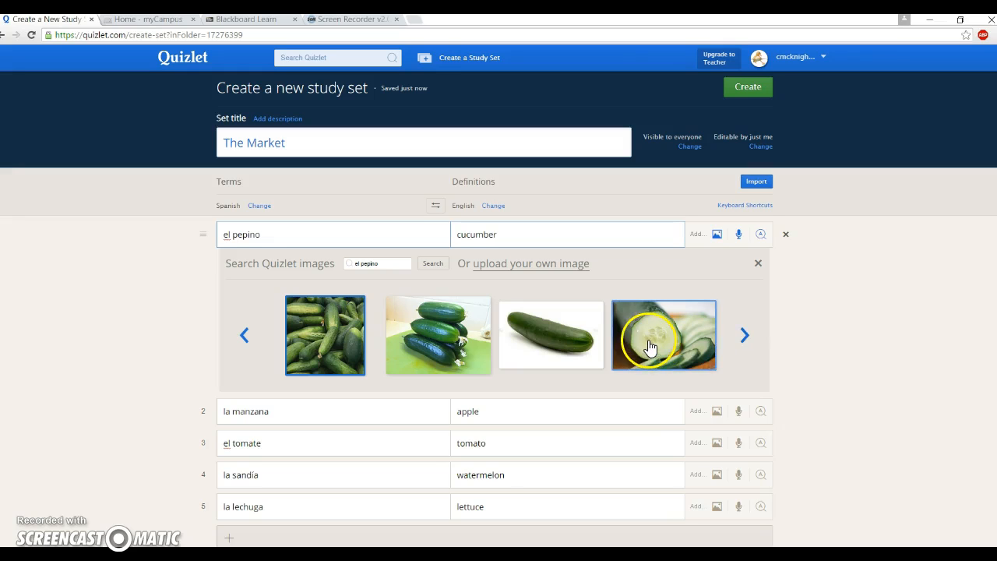
click(744, 336)
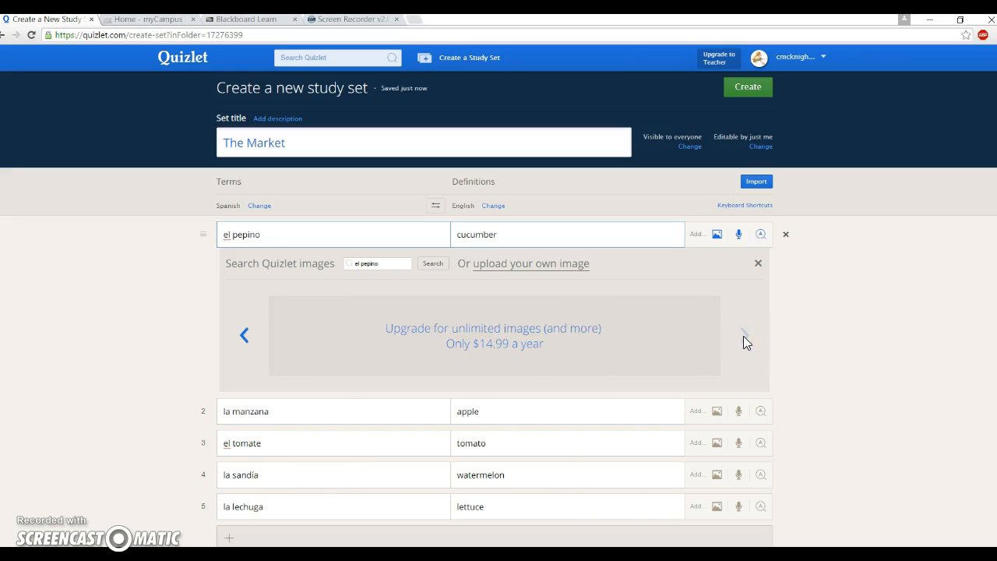
click(244, 335)
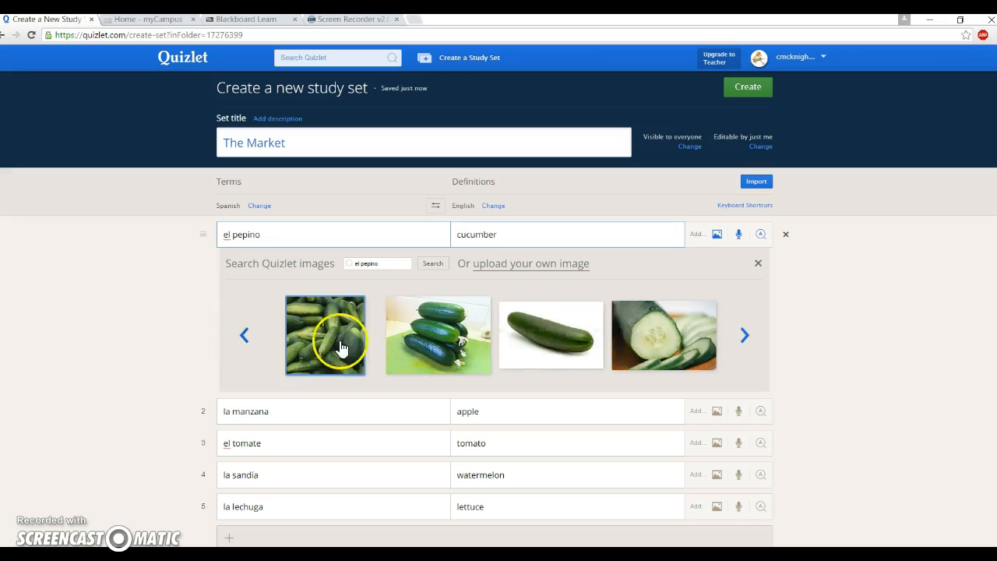
click(645, 337)
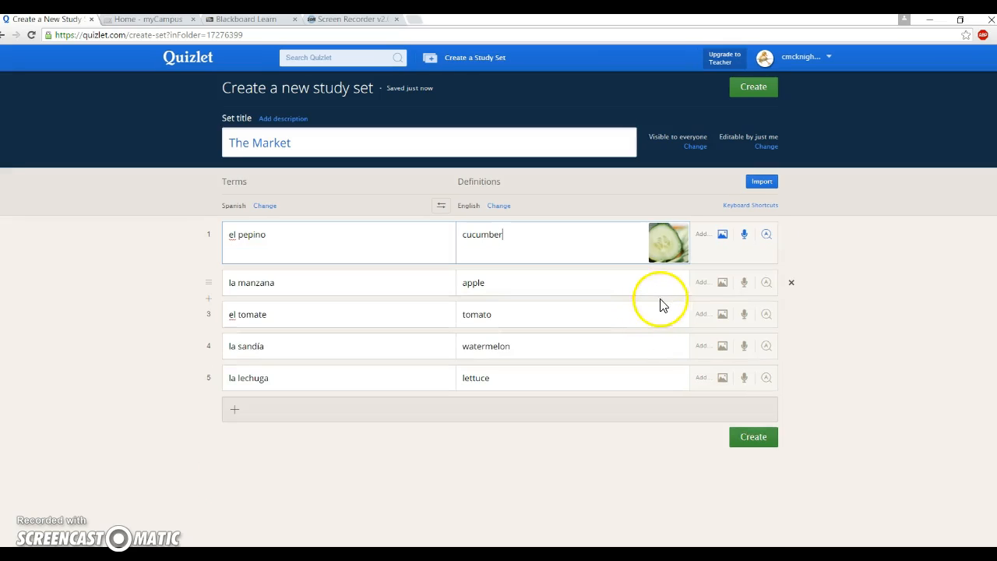
Step: Add the single red apple image to the la manzana card and the single whole tomato image to the el tomate card
click(722, 283)
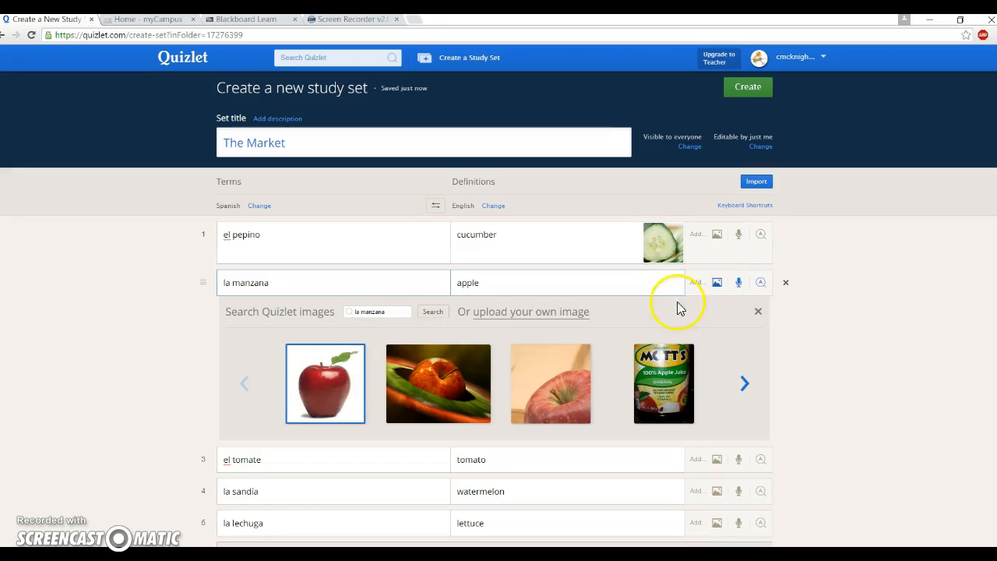
click(325, 382)
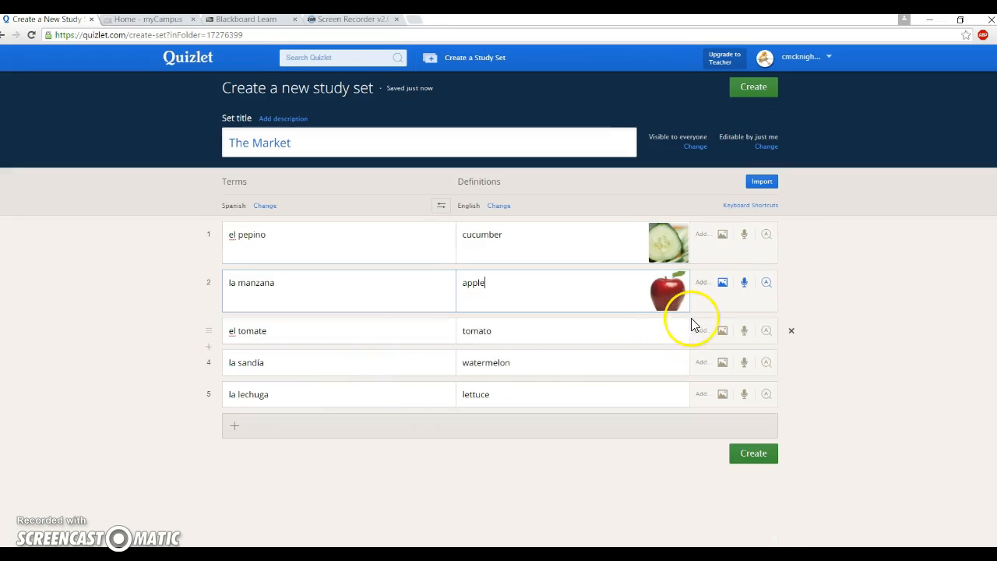
click(725, 332)
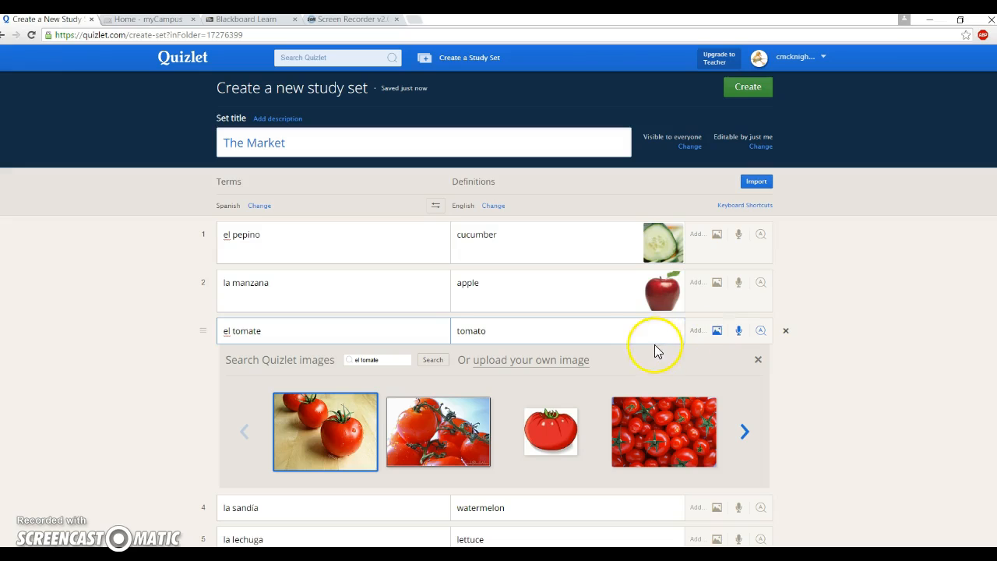
click(570, 411)
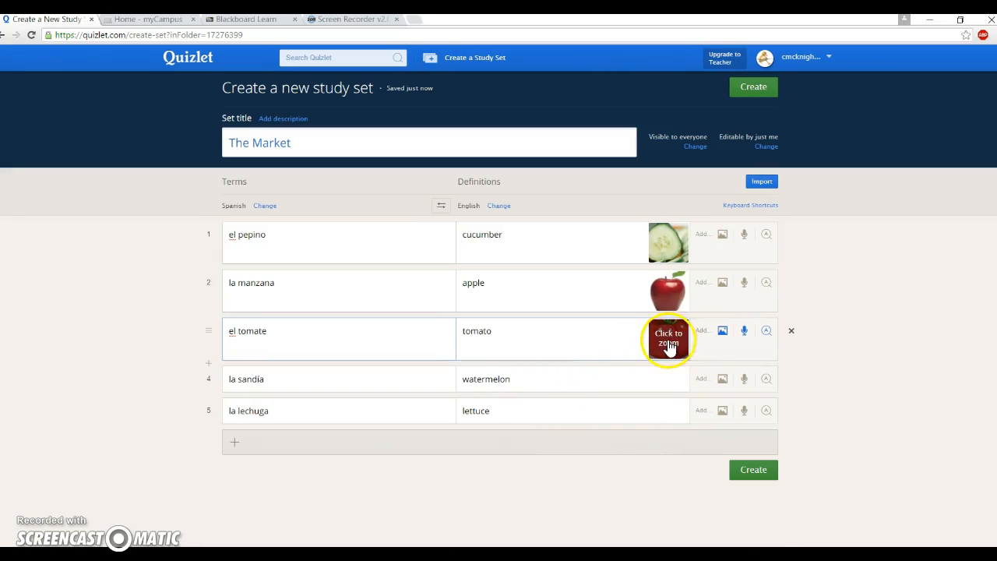
Step: Change the el tomate picture to the tomatoes on a wooden surface and add the whole watermelon picture to the la sandía card
click(722, 333)
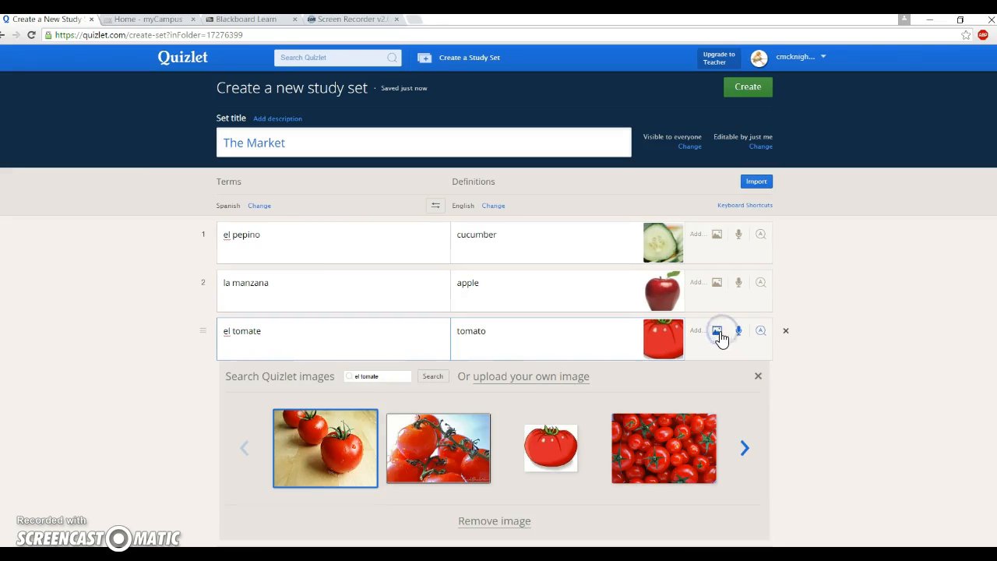
click(319, 457)
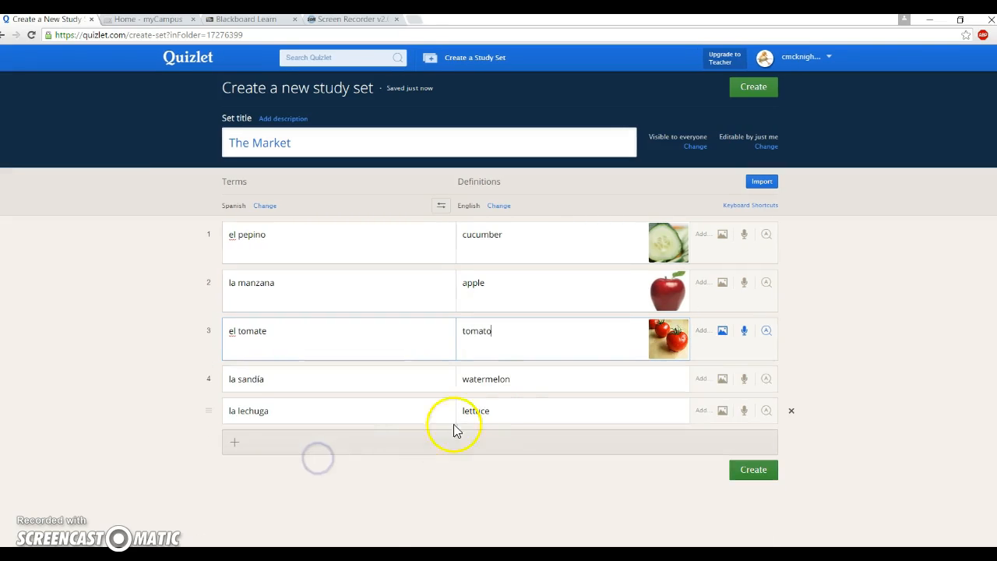
click(721, 379)
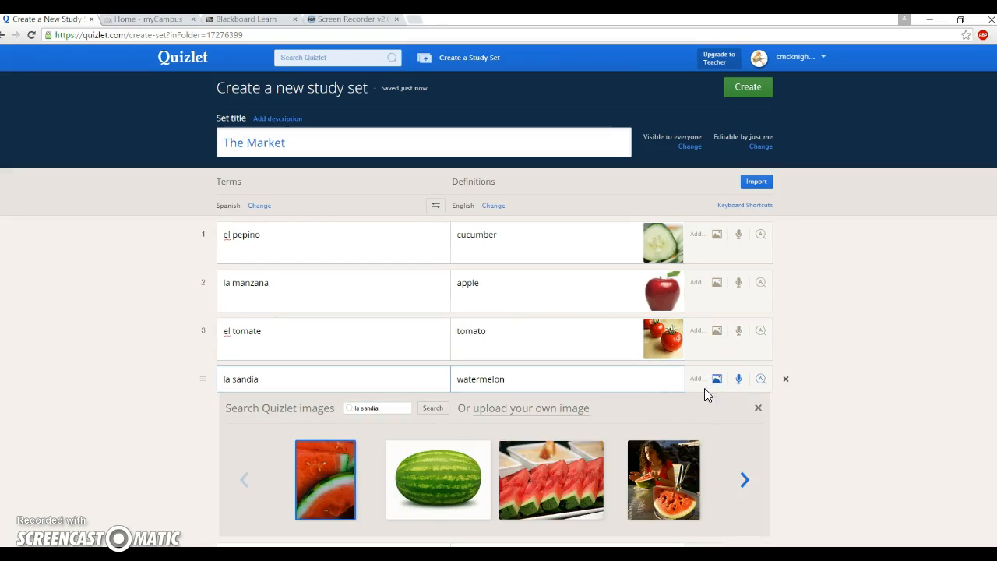
click(454, 483)
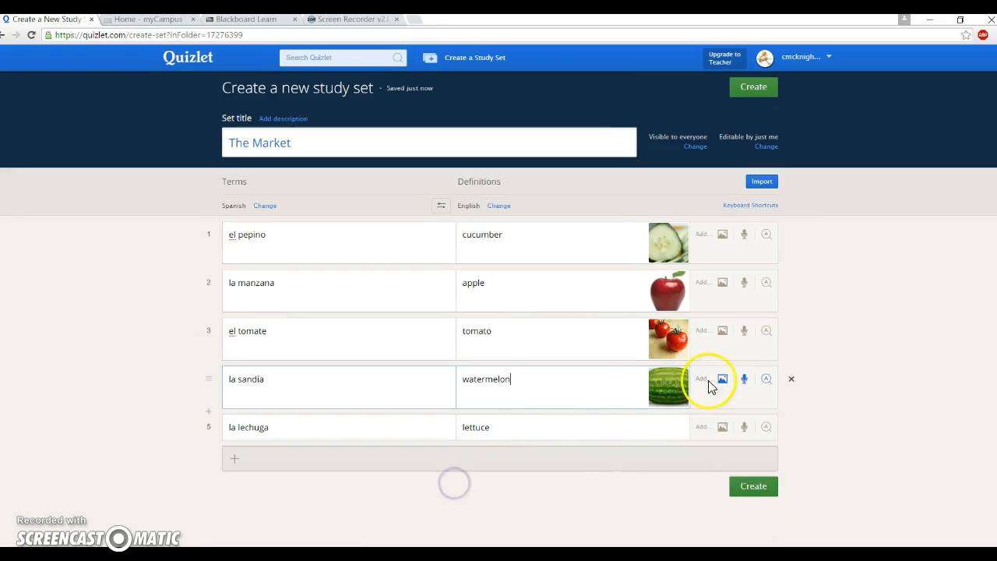
Step: Add the green lettuce head picture to the la lechuga card and create the study set
click(722, 427)
click(335, 520)
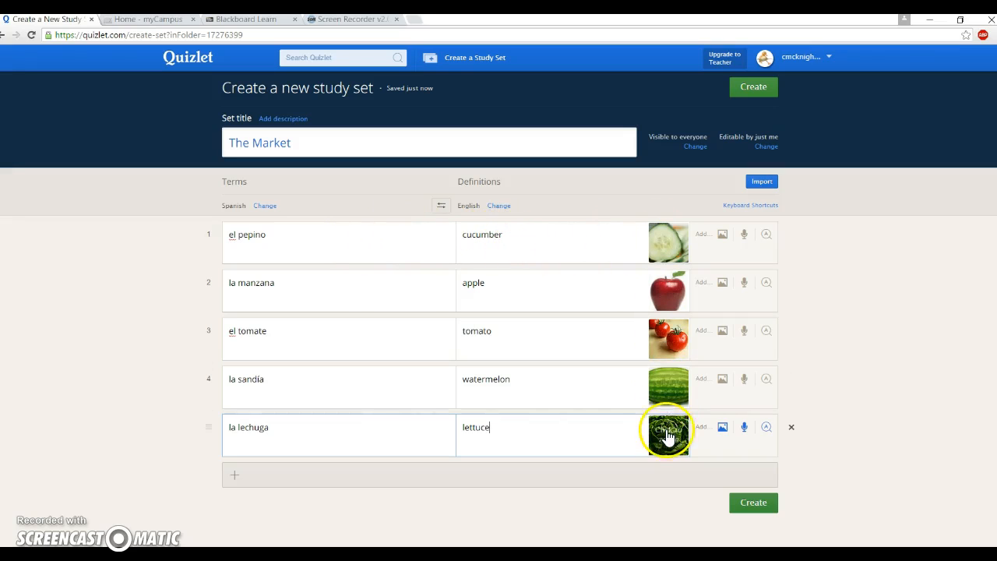
click(751, 507)
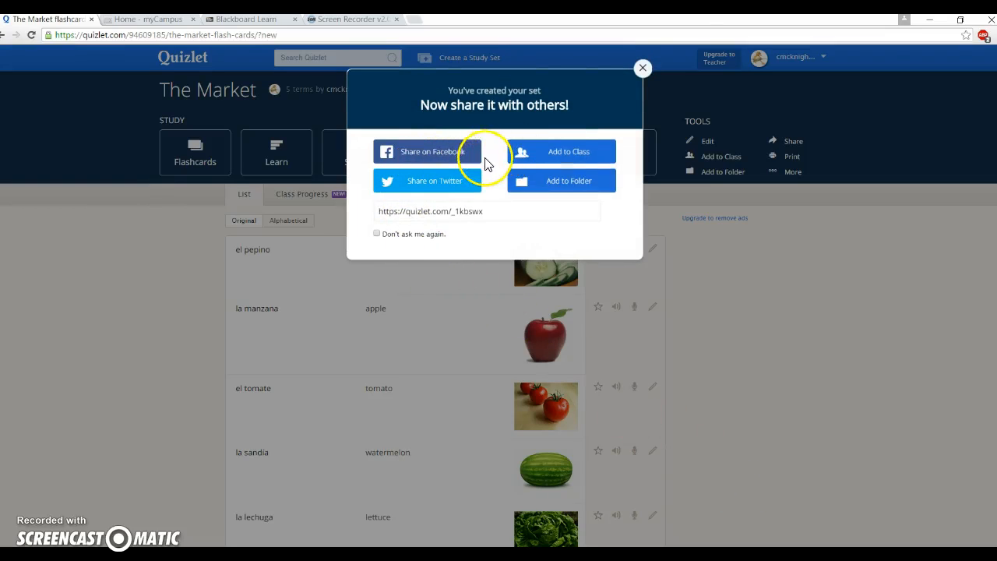
Step: Look at the choices for adding the new set to a class and to a folder, closing each without changes
click(566, 161)
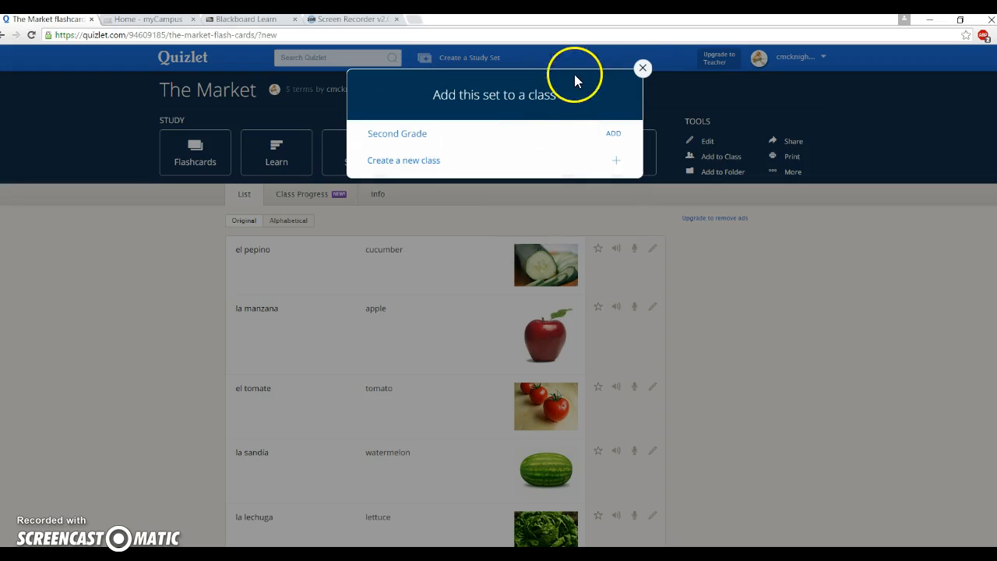
click(640, 69)
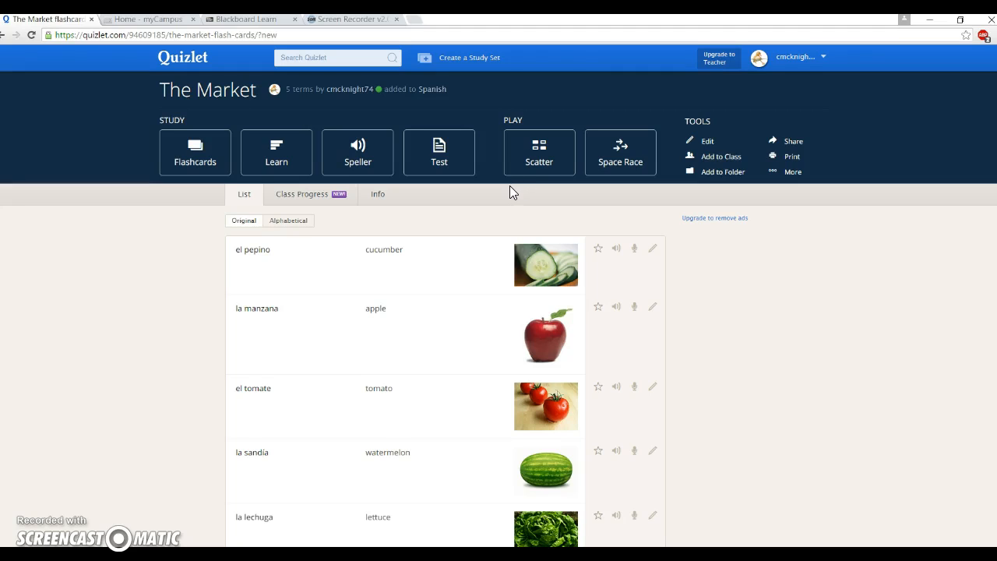
click(708, 174)
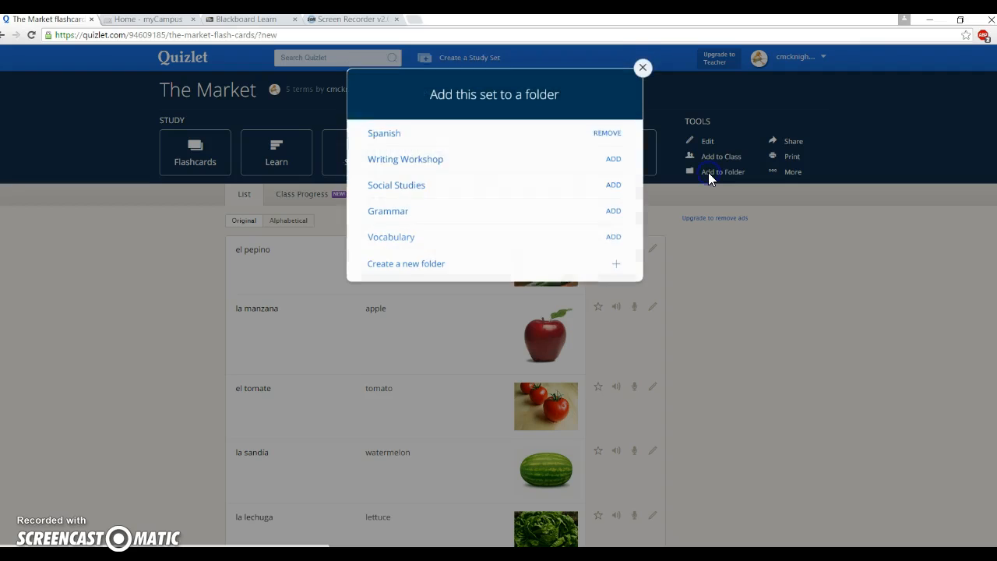
click(642, 69)
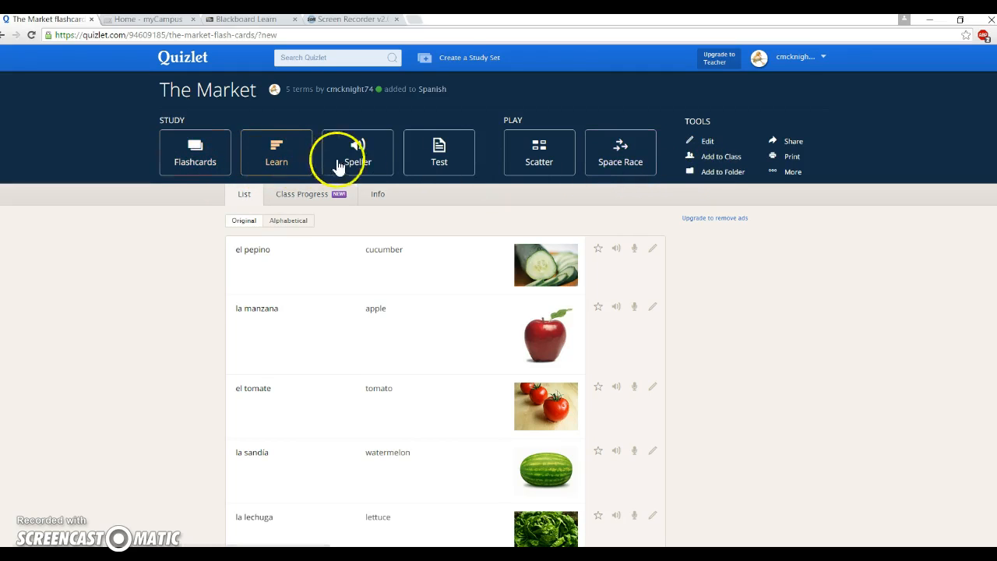
Step: Open the set's flashcards, turn the audio off, and try starting with English before choosing Both Sides
click(195, 162)
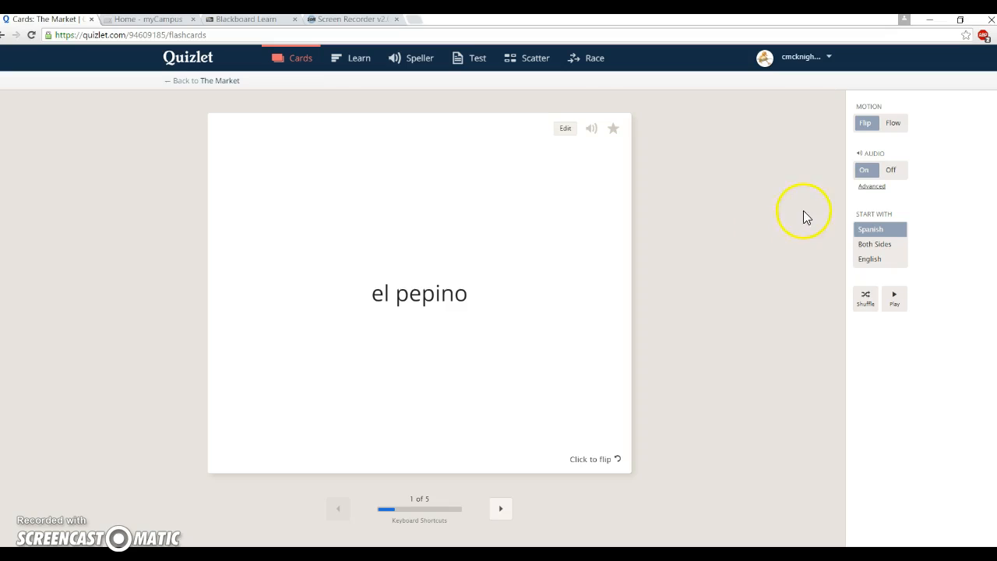
click(891, 172)
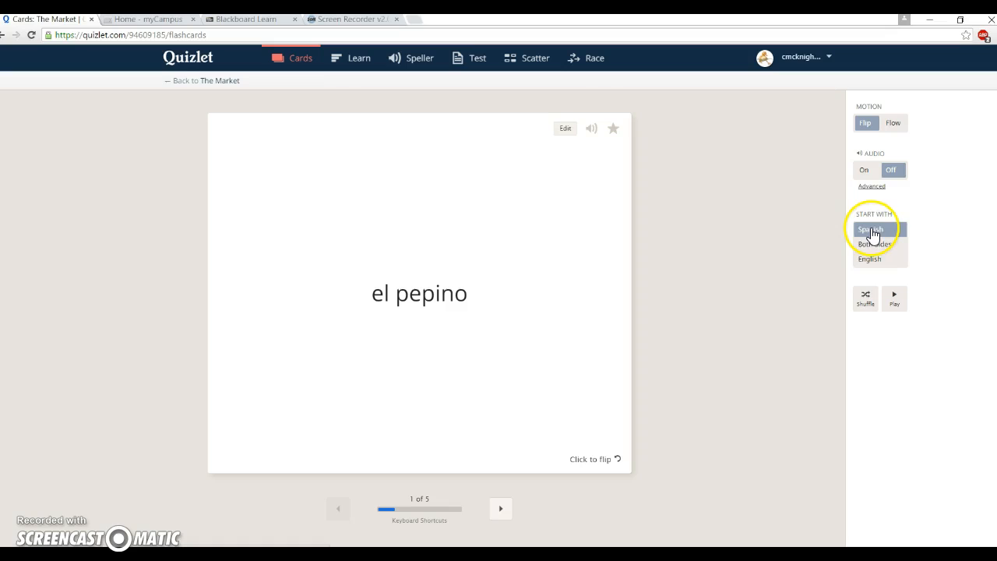
click(869, 261)
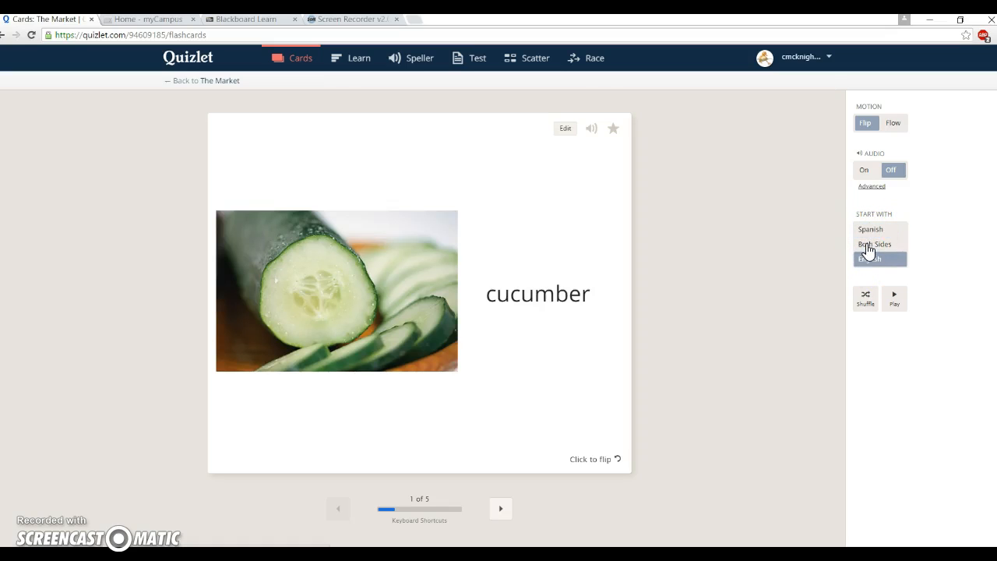
click(869, 244)
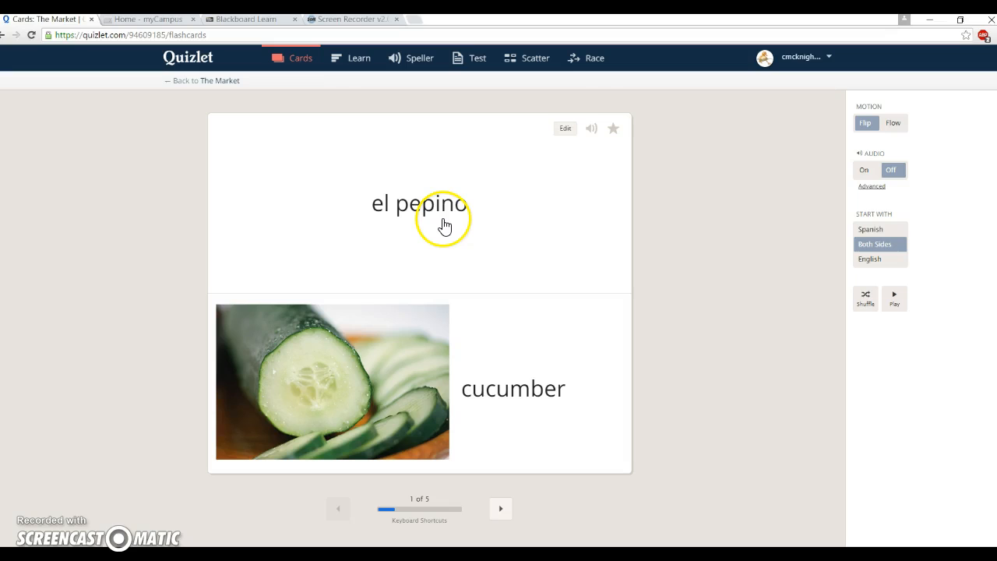
Step: Turn the flashcard audio on and advance through the cards to el tomate
click(864, 173)
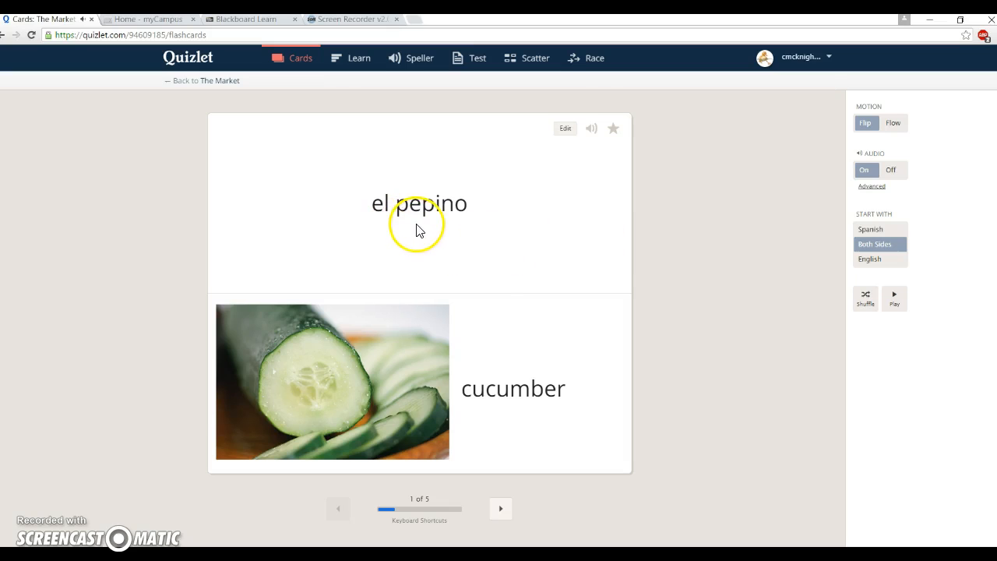
click(501, 511)
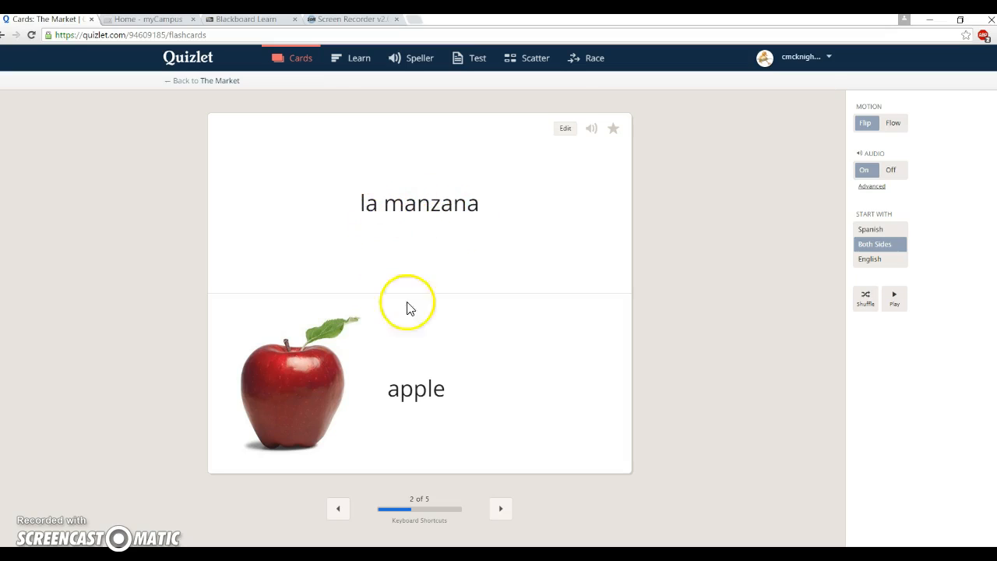
click(501, 510)
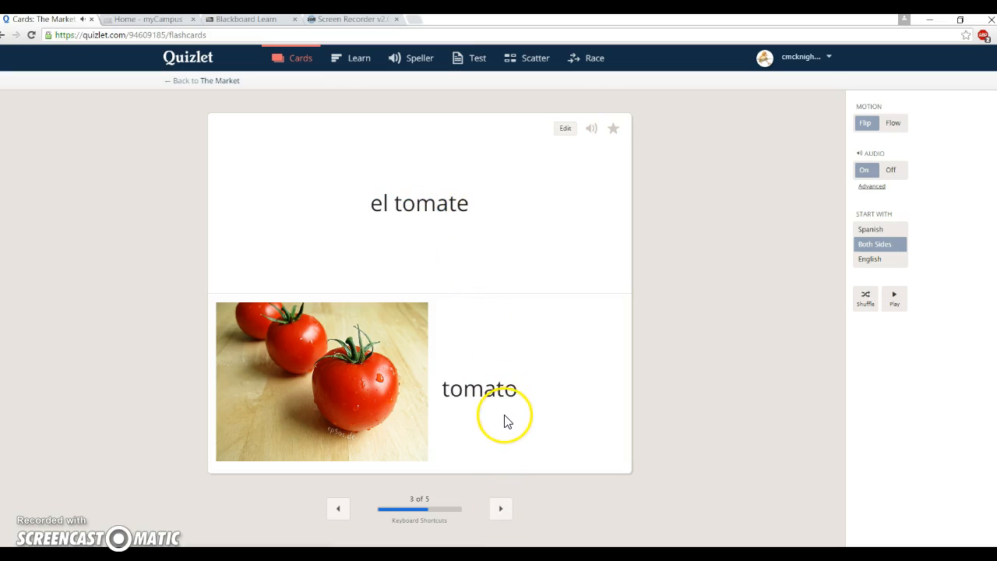
Step: Set the flashcards to start with English and flip the tomato card to its Spanish term
click(864, 261)
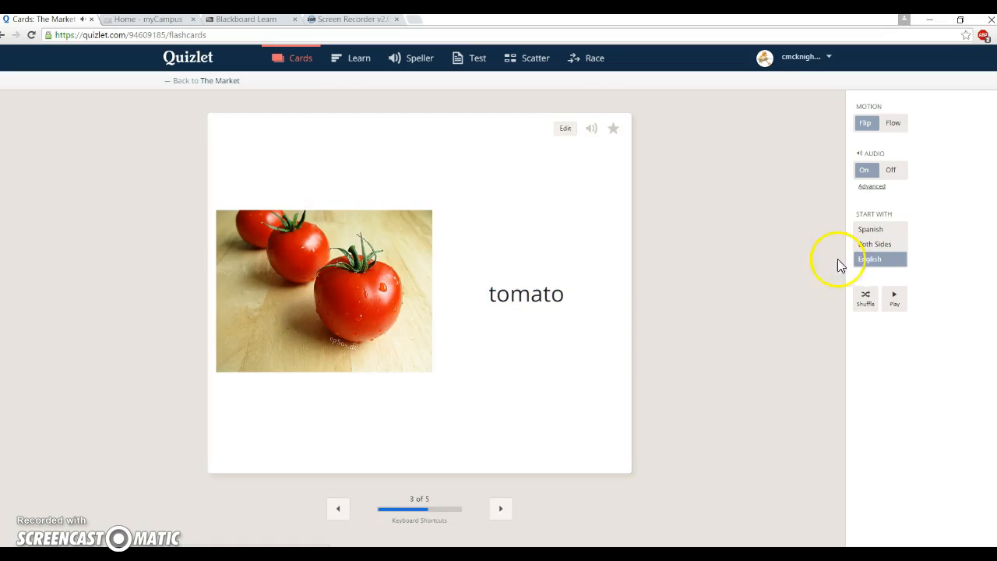
click(564, 420)
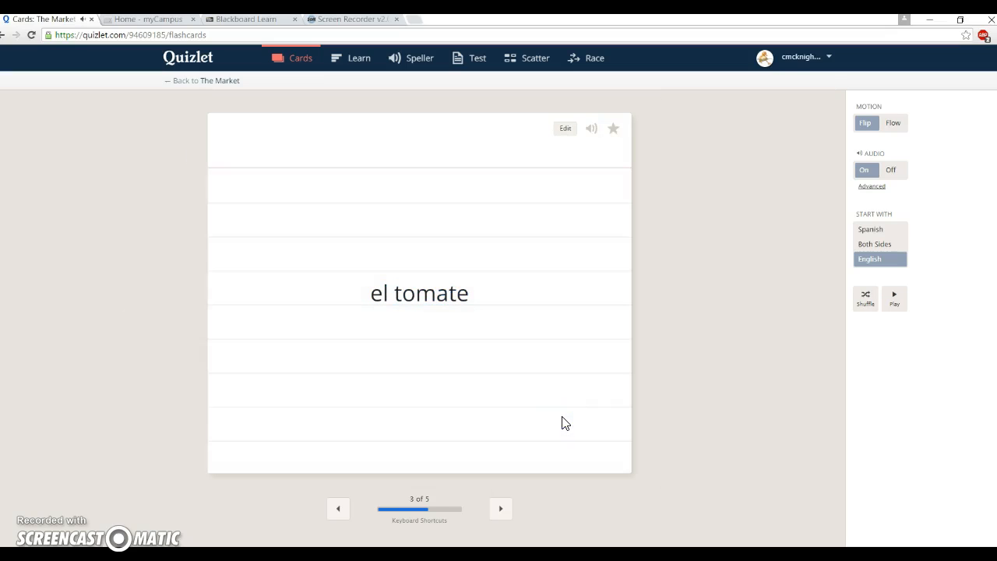
click(529, 455)
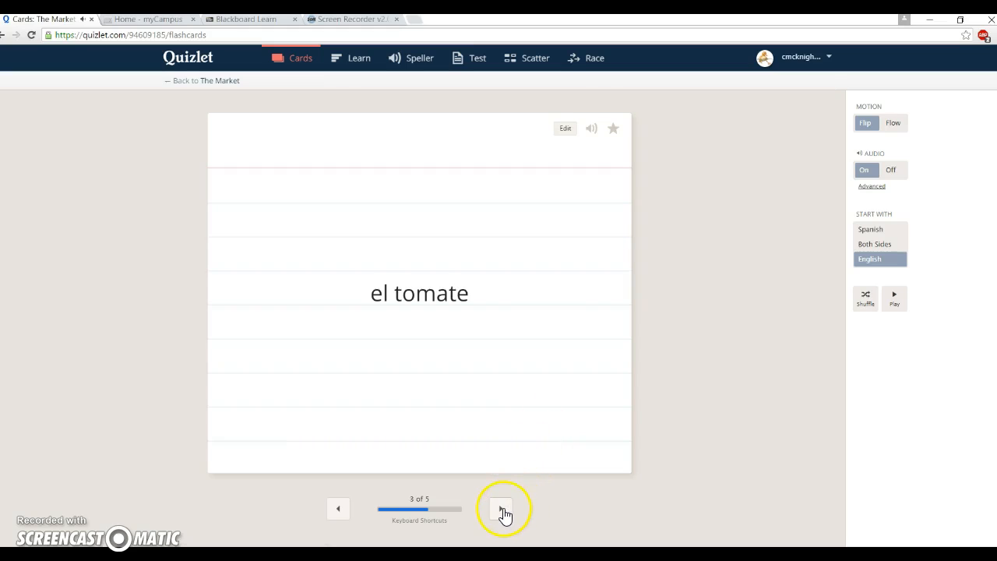
Step: Turn the flashcard audio off, then advance to the watermelon card and flip it to its Spanish term
click(894, 173)
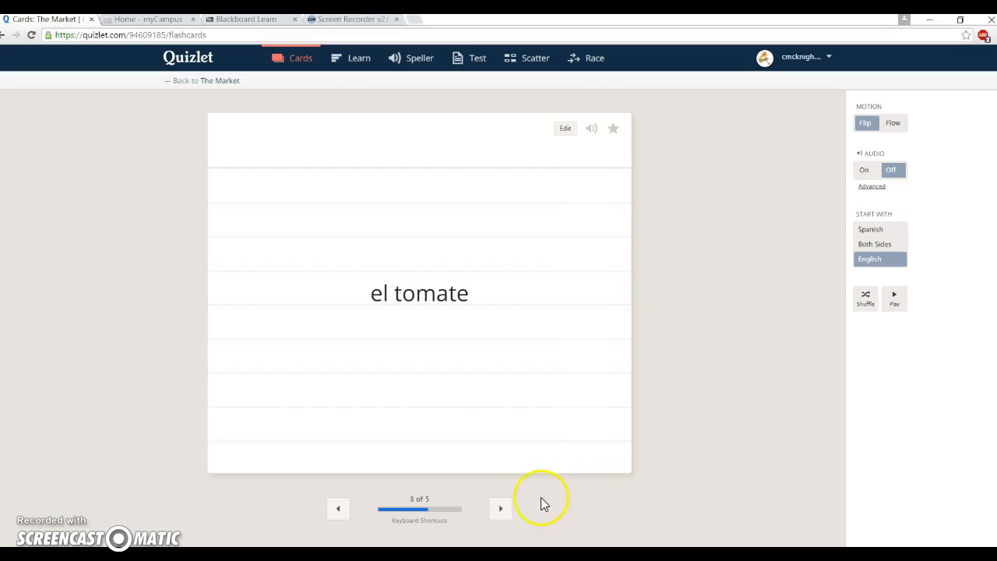
click(498, 514)
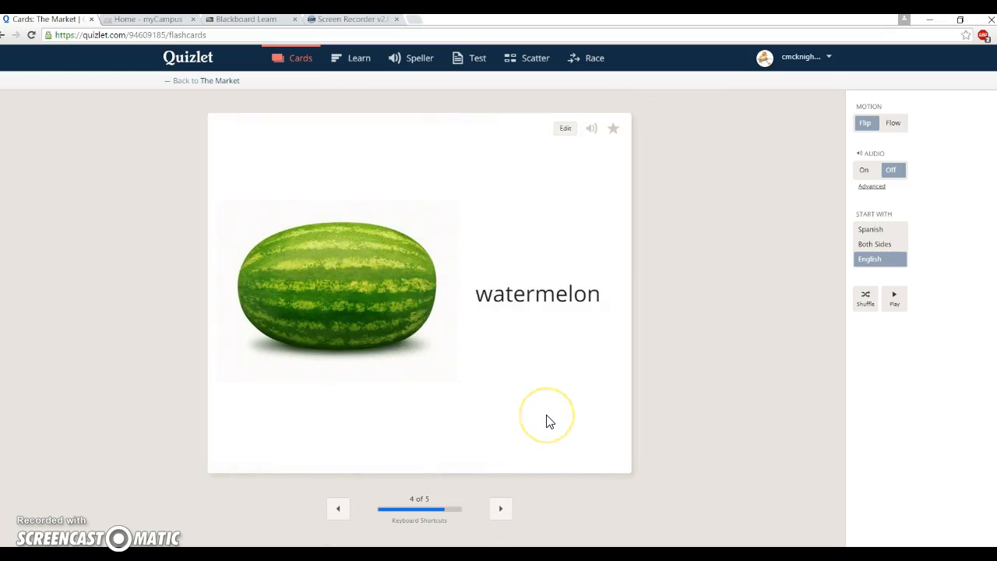
click(549, 421)
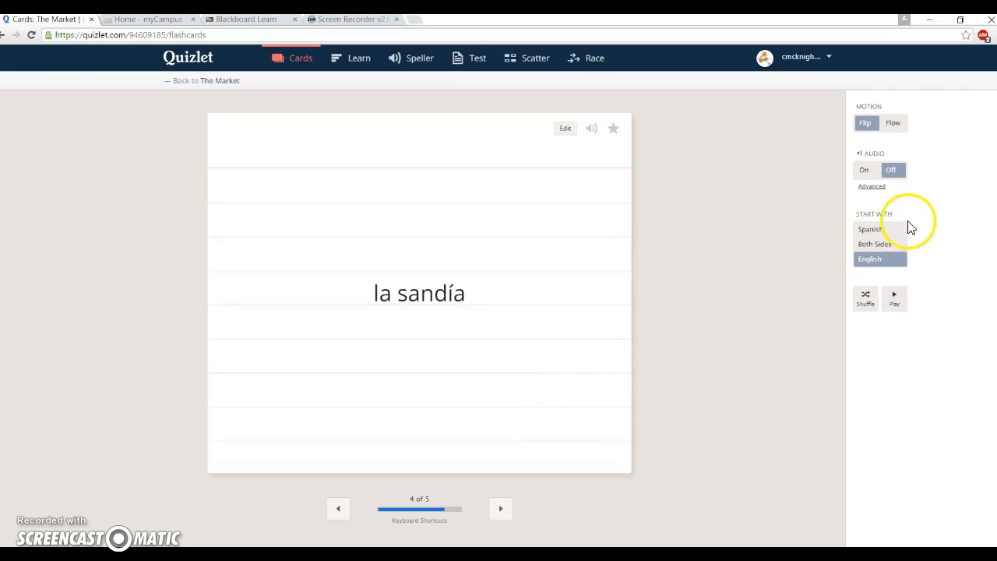
Step: Set the flashcards to start with Spanish and flip the la sandía card to its English side
click(879, 231)
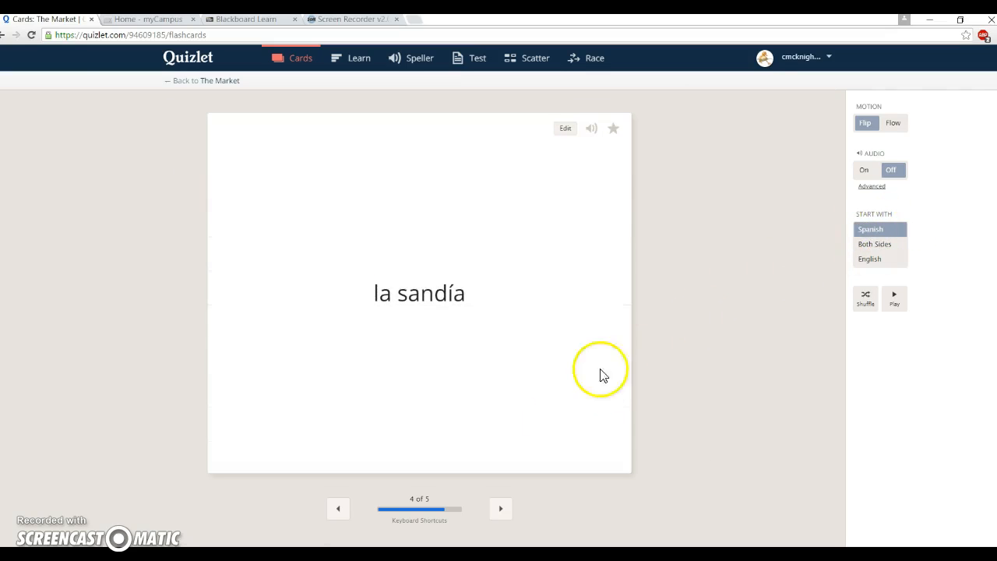
click(543, 408)
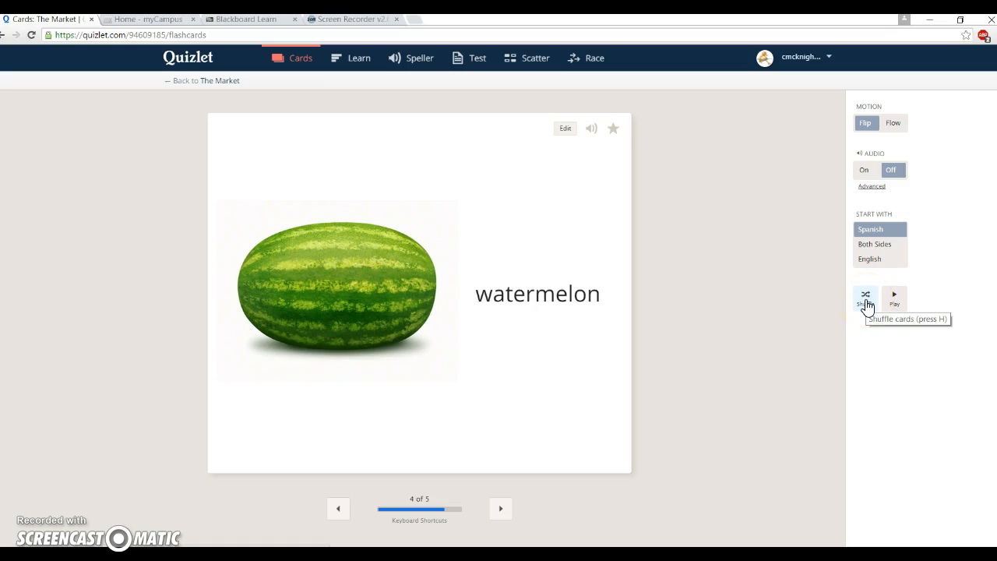
click(893, 301)
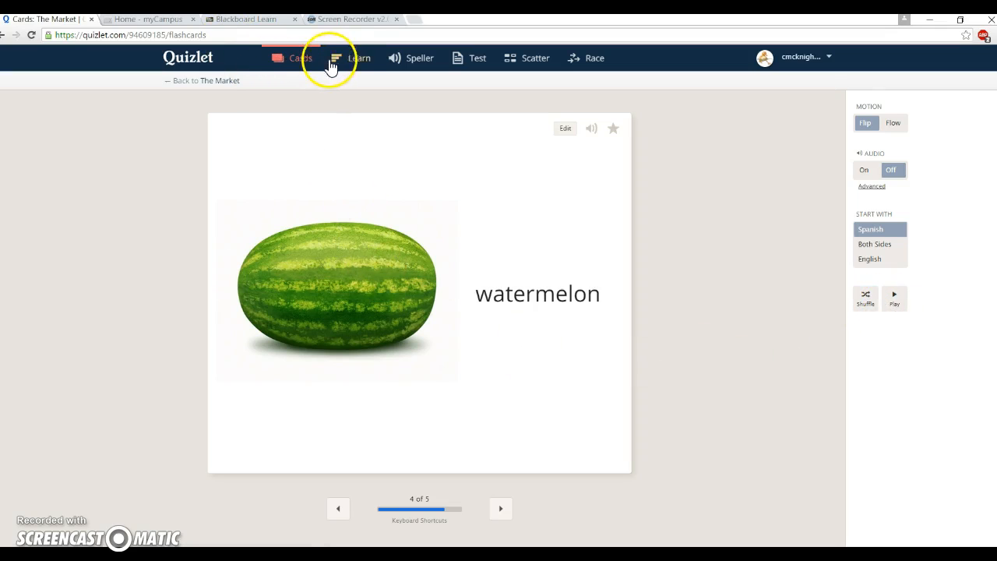
Step: Answer the tomato prompt in Learn mode with "el tomate" and turn on audio playback
click(357, 62)
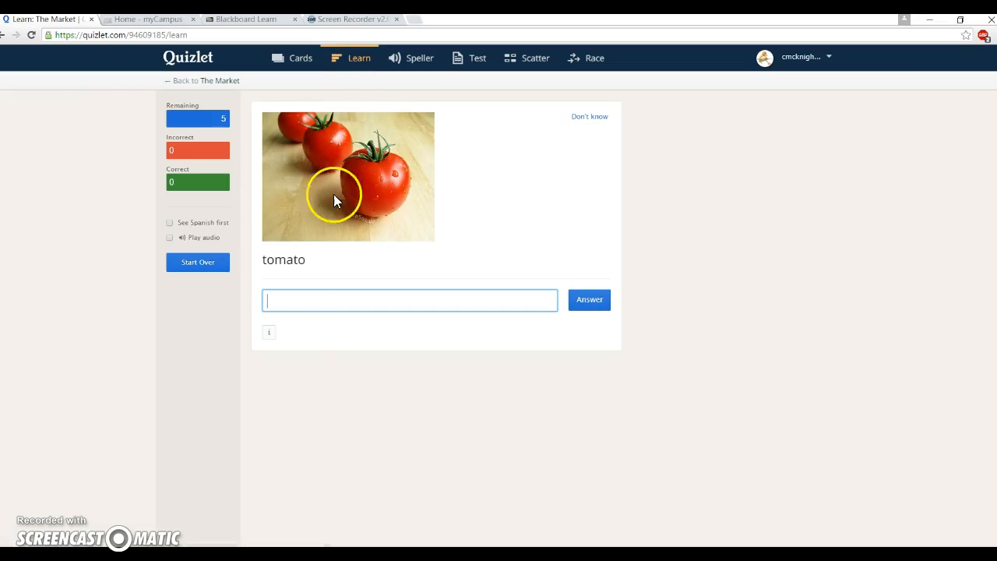
click(298, 302)
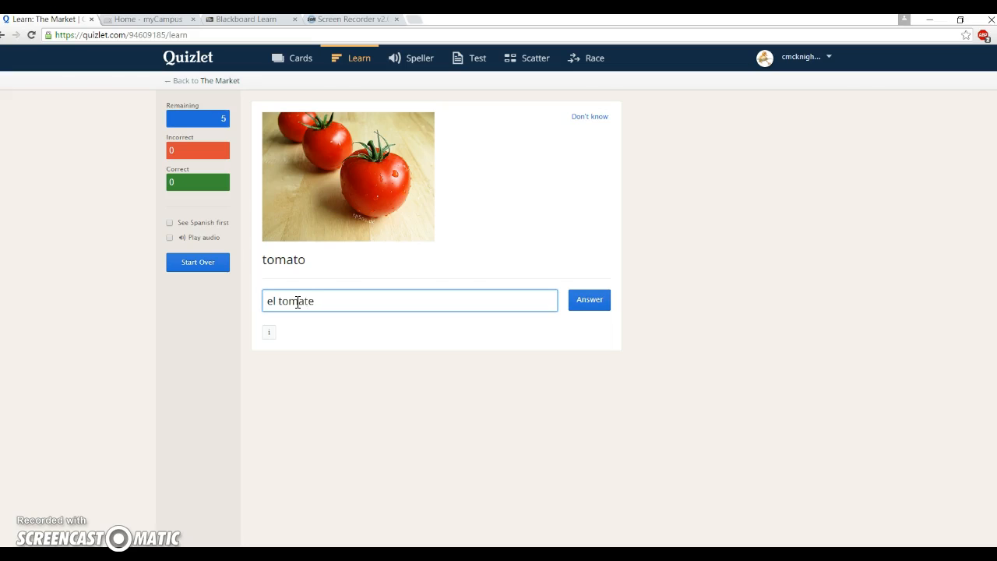
click(593, 307)
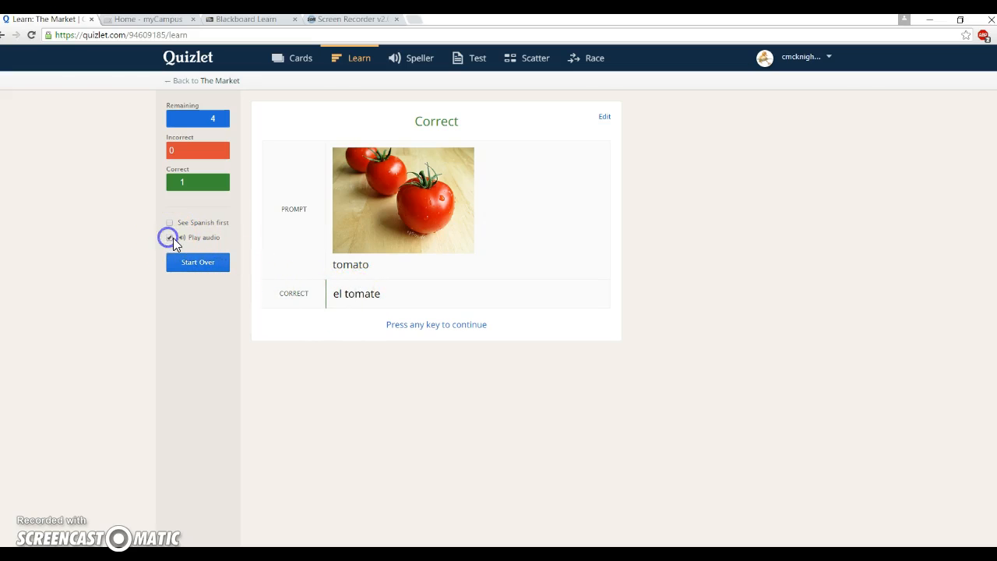
Step: Continue to the apple prompt in Learn mode and submit the misspelled answer "la manzan"
click(458, 331)
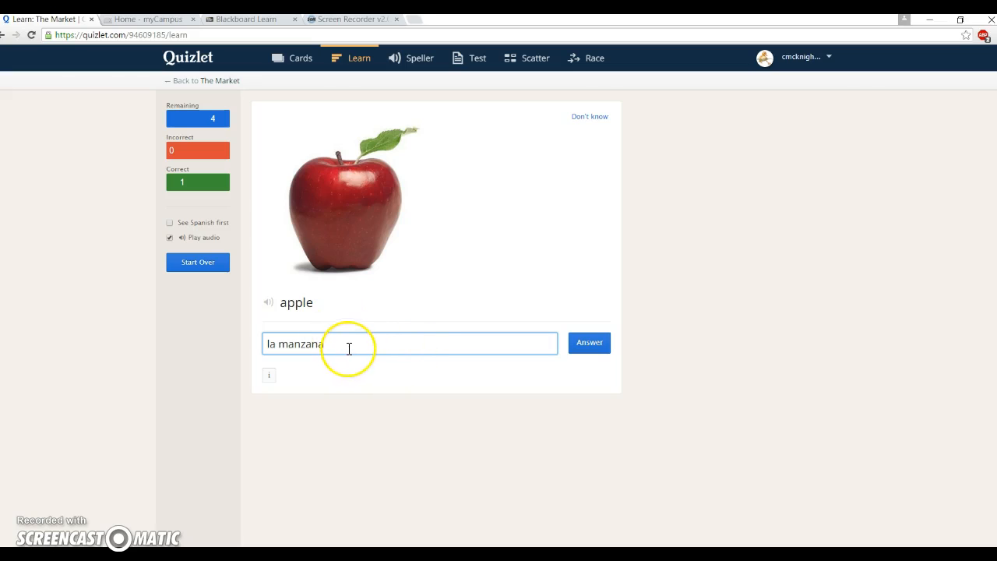
click(584, 344)
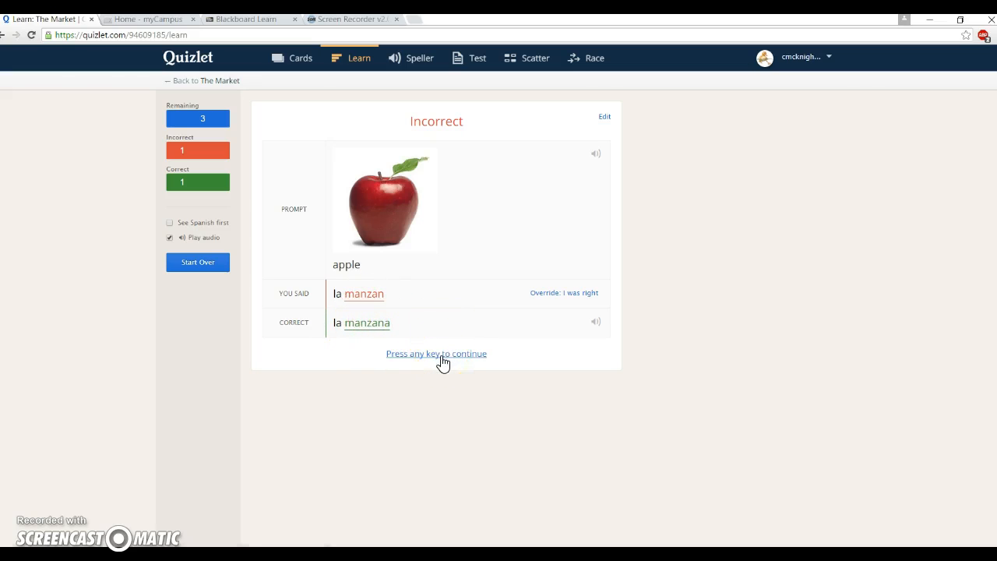
Step: Open Speller mode, set the voice to Speak Spanish (Slow), and submit "la manzana" for the apple prompt
click(418, 60)
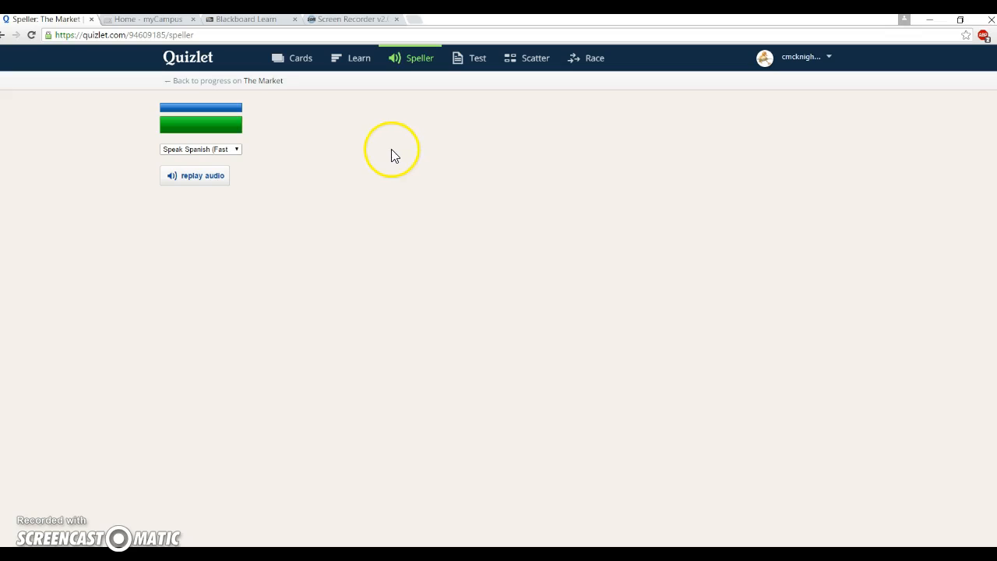
click(238, 149)
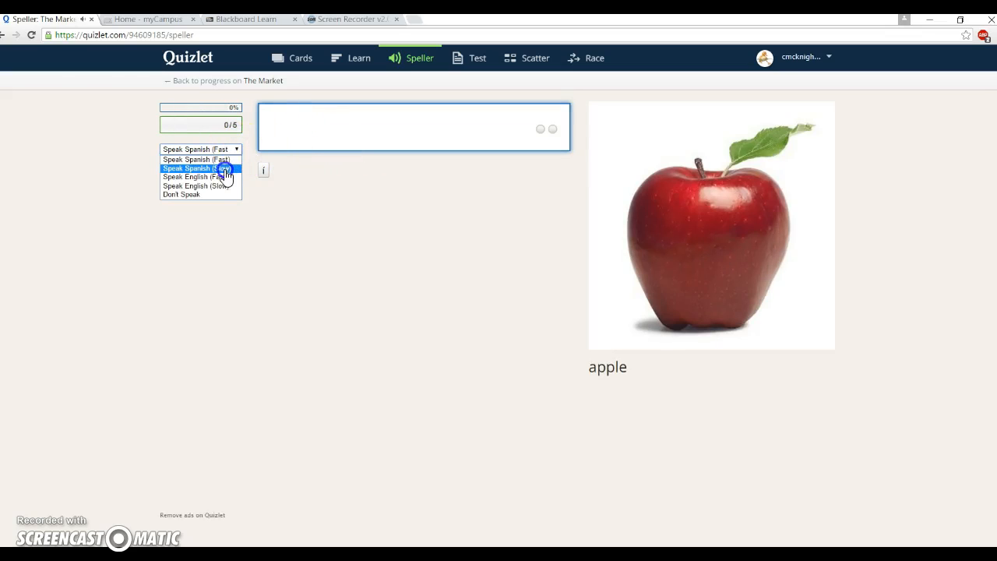
click(225, 173)
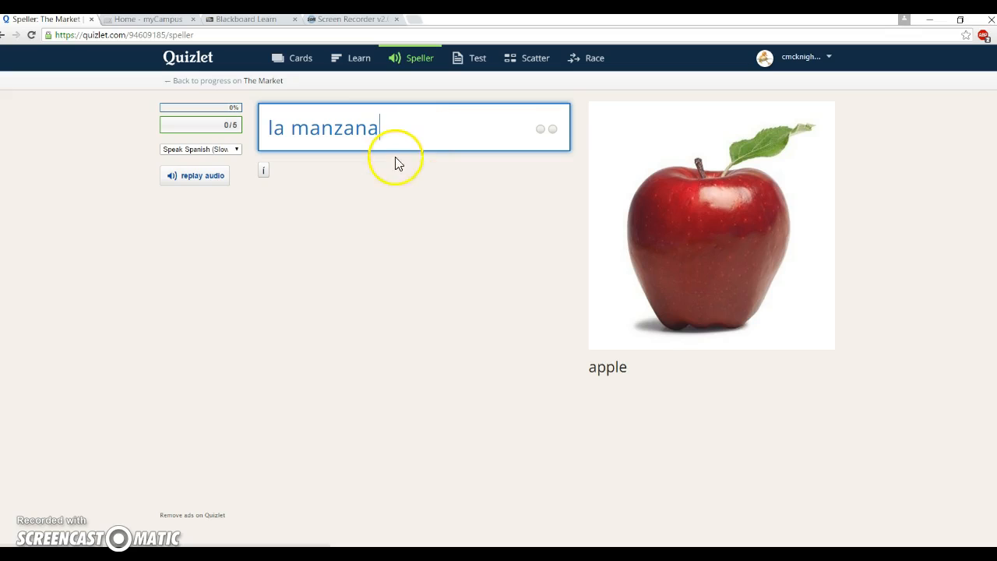
key(Return)
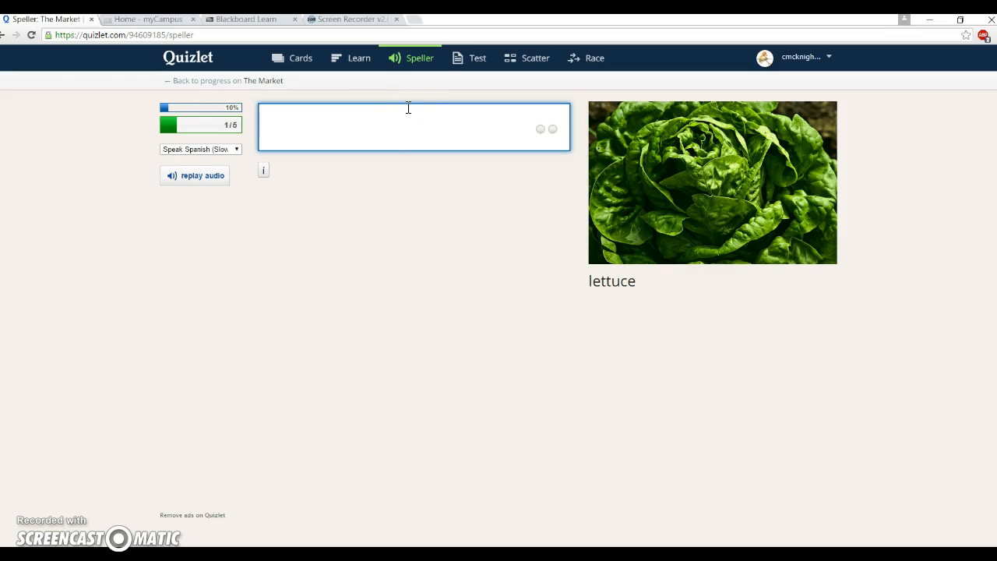
Step: Open Test mode for The Market, exclude written questions, and create a new test with multiple choice and true/false questions
click(474, 63)
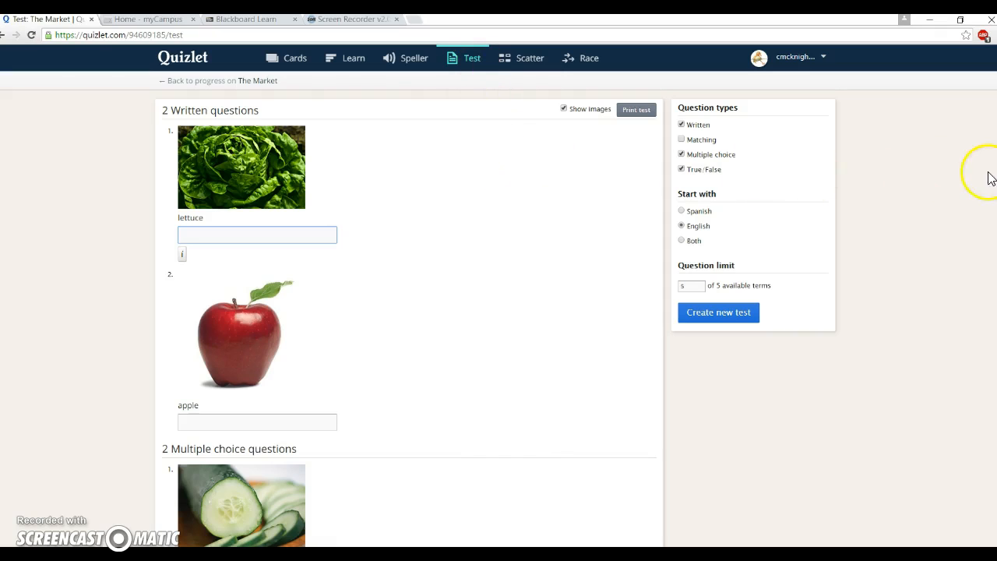
scroll(939, 184, down, 1)
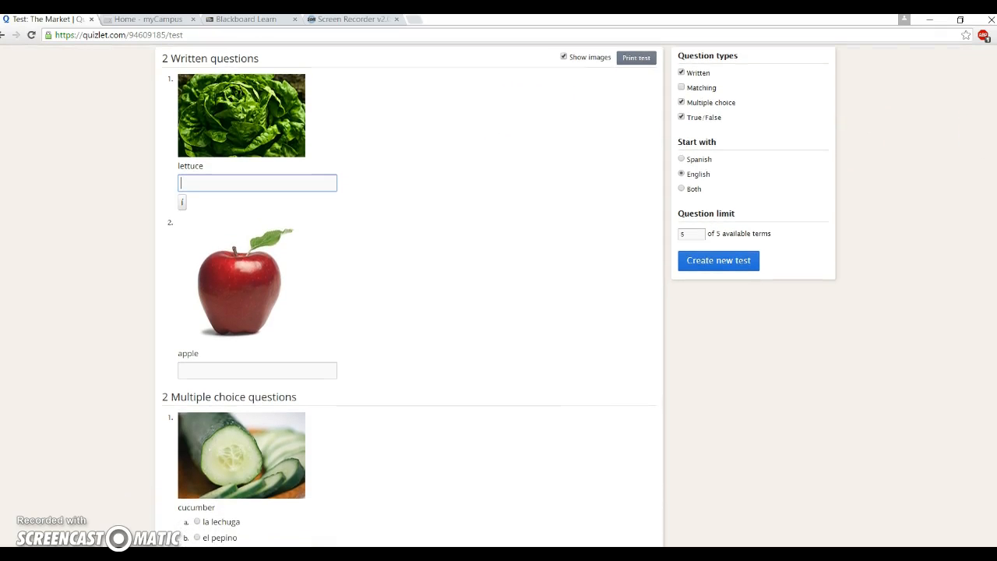
click(681, 74)
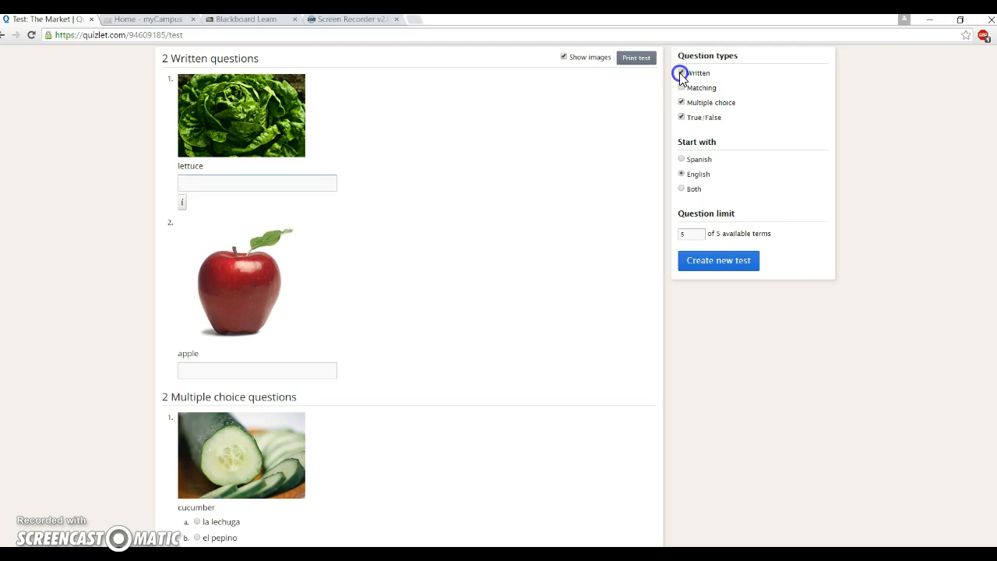
click(720, 264)
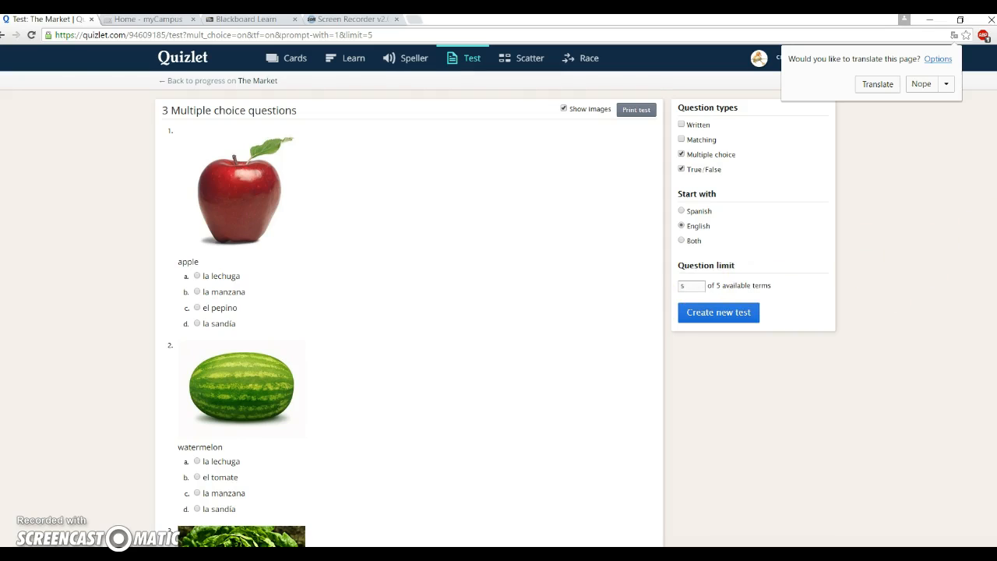
scroll(409, 311, down, 6)
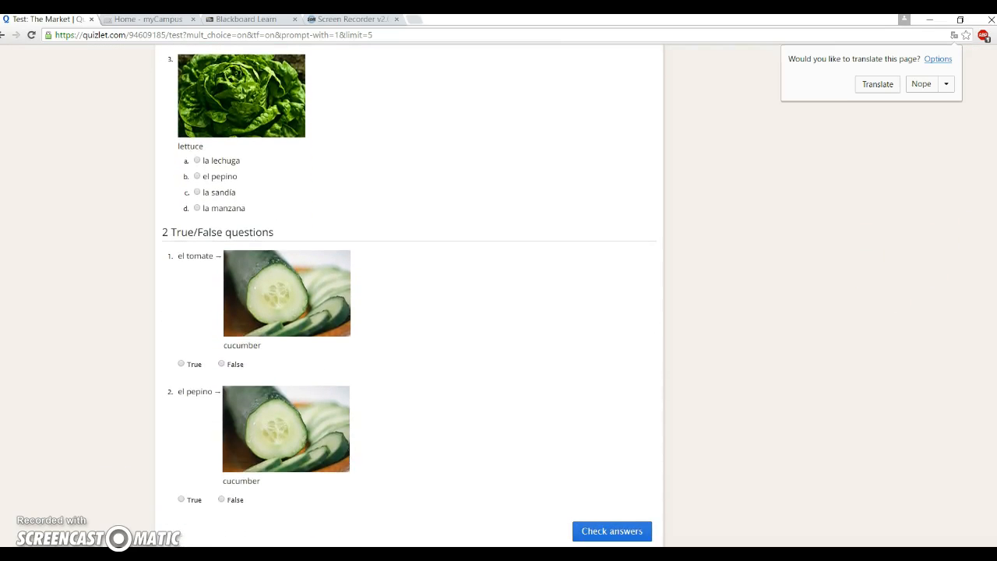
scroll(989, 171, up, 7)
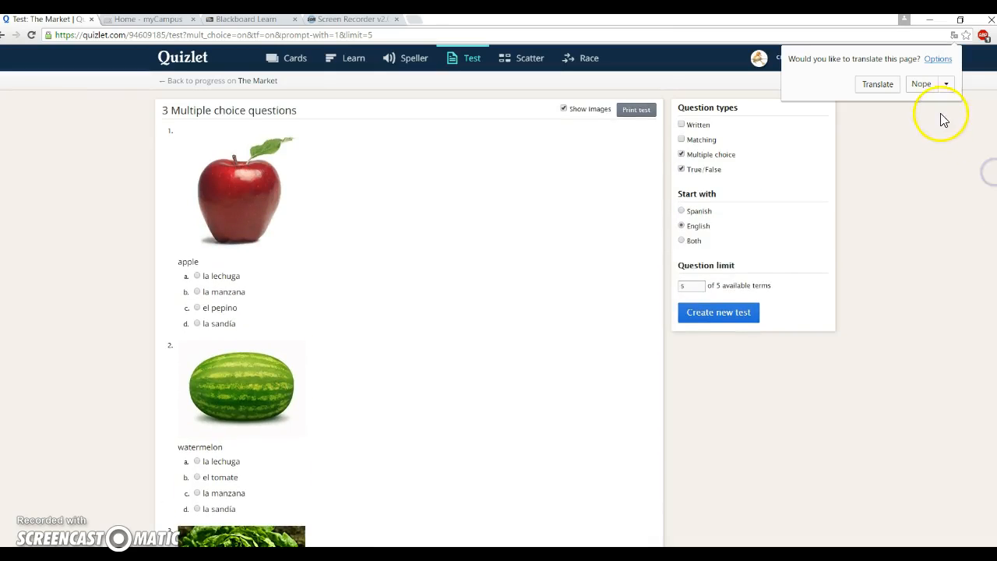
click(916, 168)
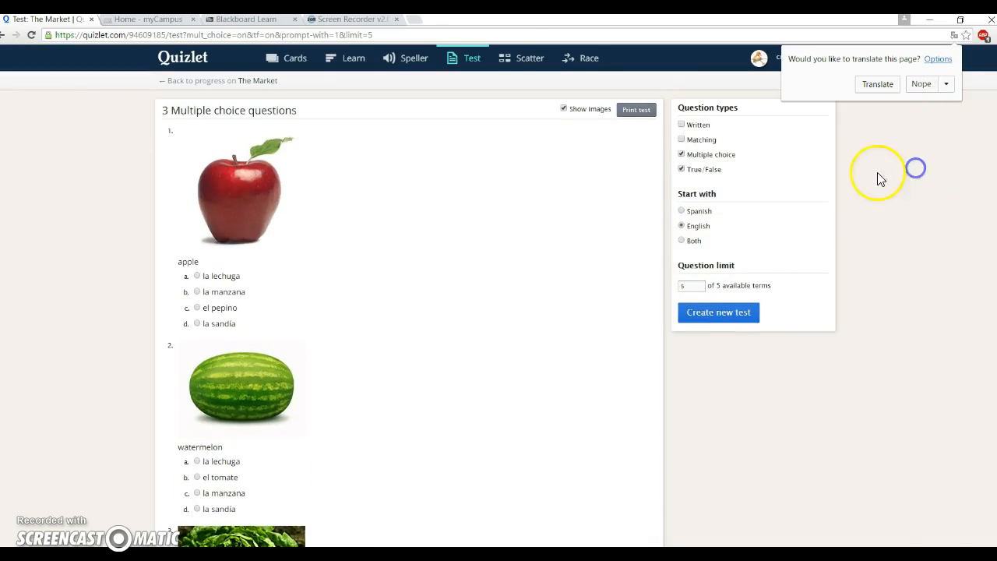
Step: Start a Scatter game for The Market and match "la sandía" with the watermelon card
click(522, 63)
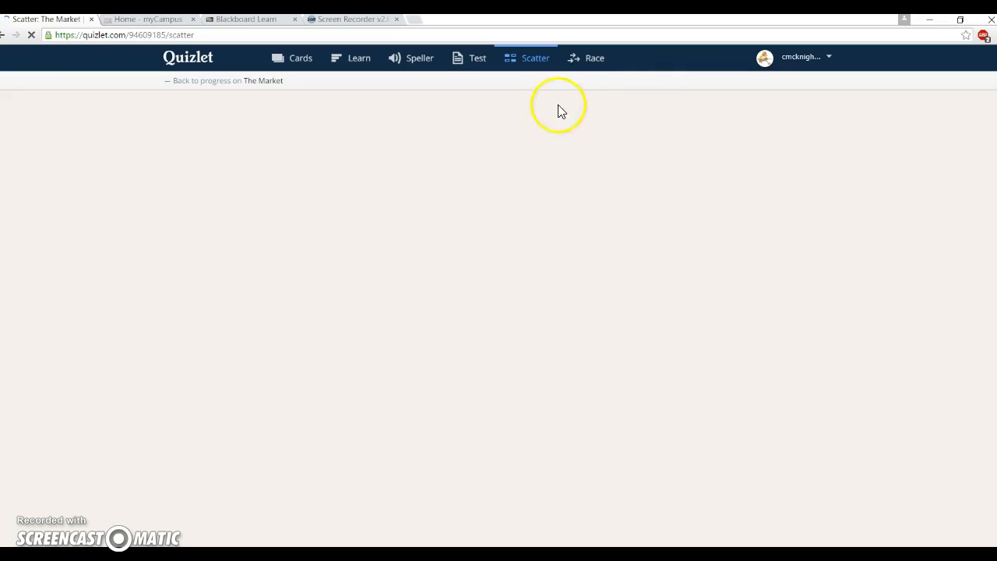
click(499, 322)
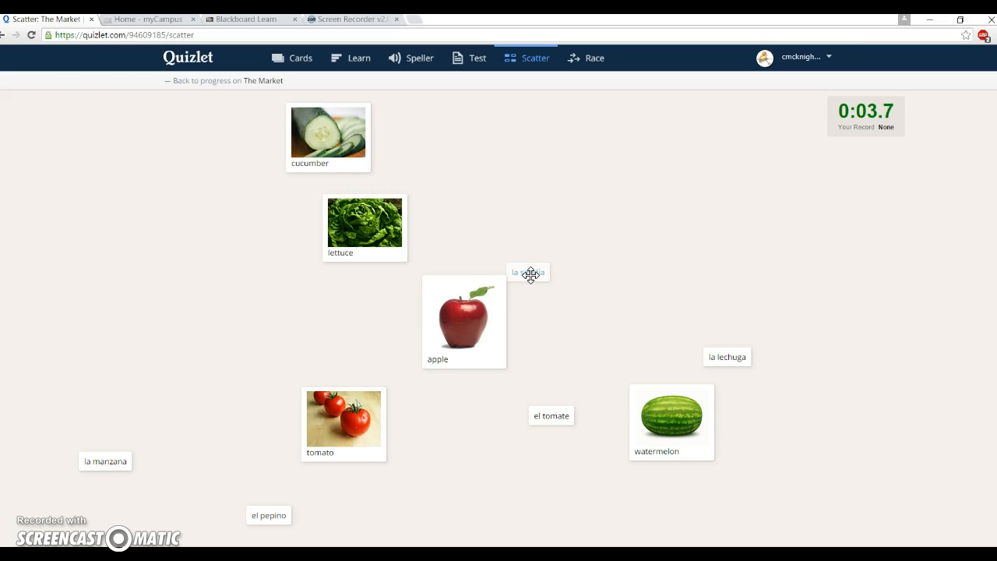
drag(537, 278, 656, 403)
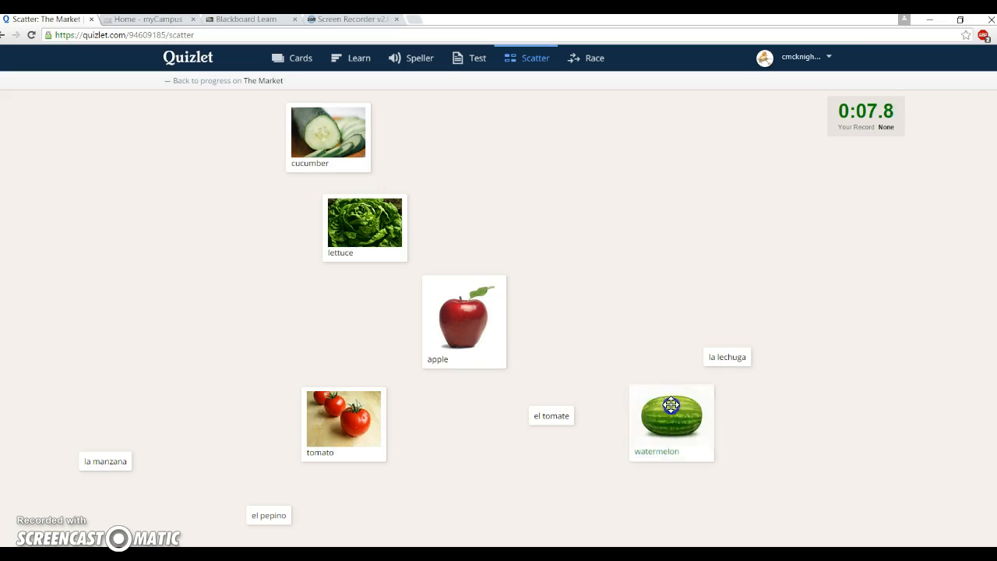
Step: Try "la lechuga" on the apple card and match "el tomate", "el pepino", "la manzana" and "la lechuga" with their correct pictures
drag(718, 361, 720, 360)
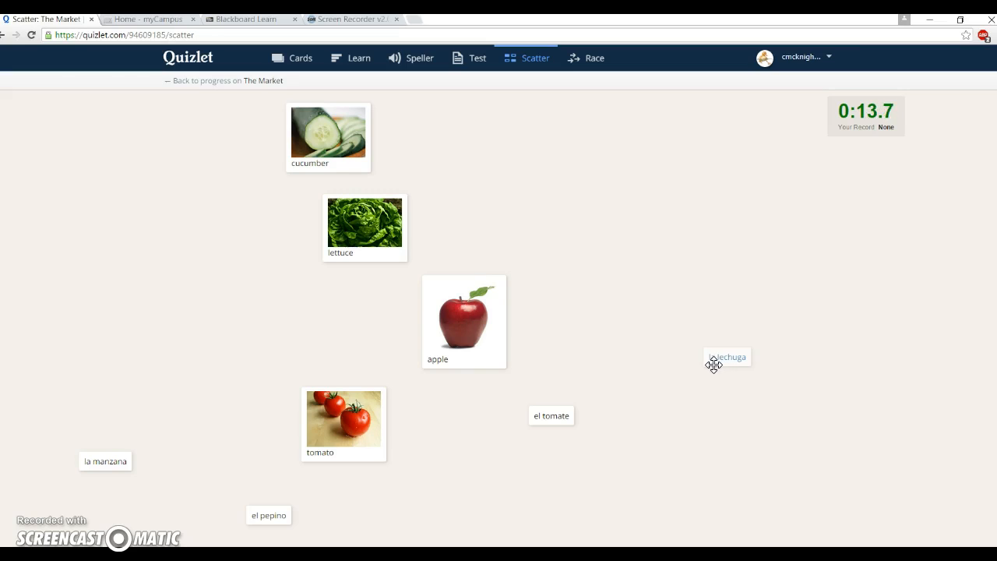
drag(722, 363, 466, 336)
drag(555, 415, 320, 413)
drag(261, 520, 289, 143)
drag(99, 466, 455, 335)
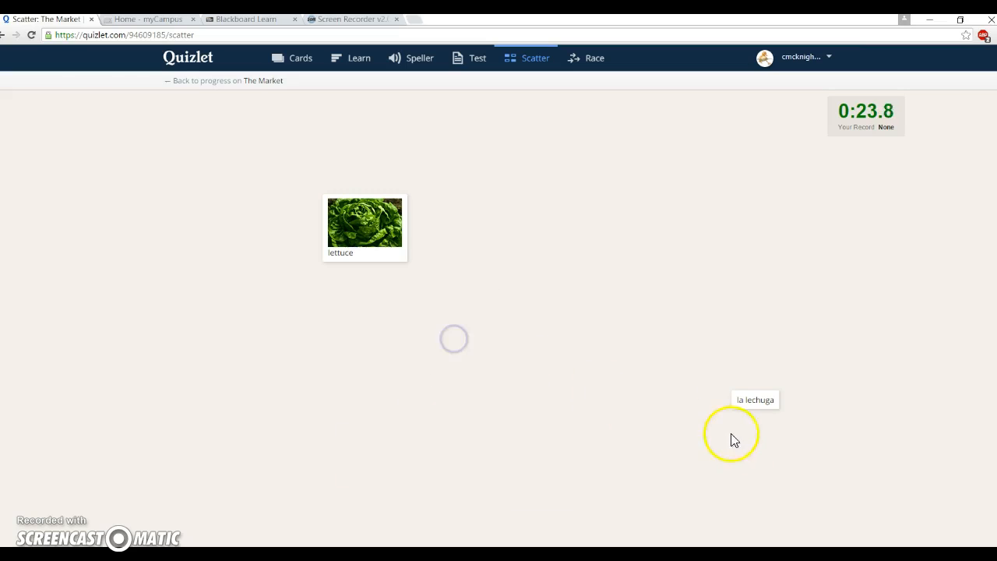
drag(745, 398, 369, 232)
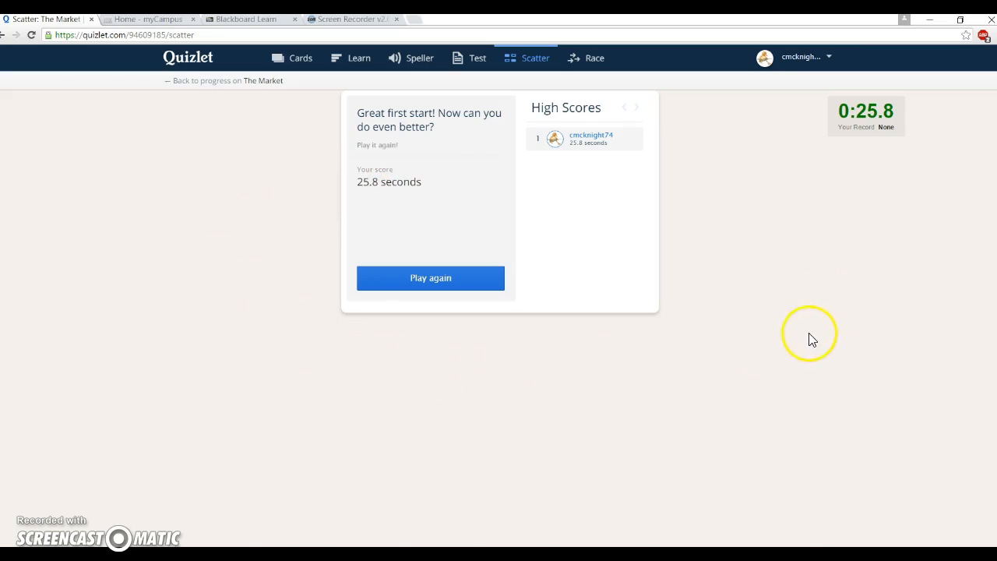
Step: Start a Space Race game and submit "la lechuga" for the scrolling lettuce card
click(592, 60)
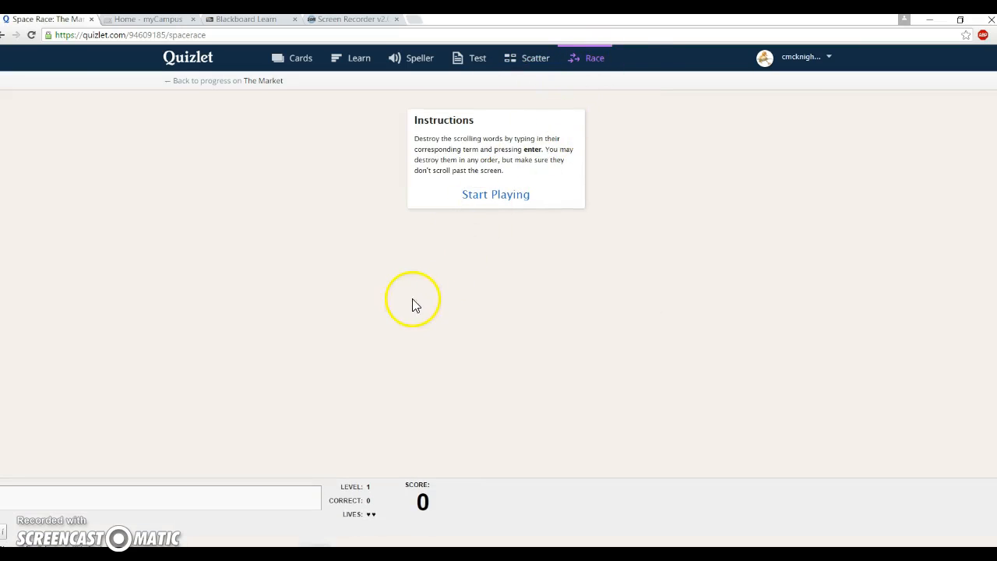
click(498, 199)
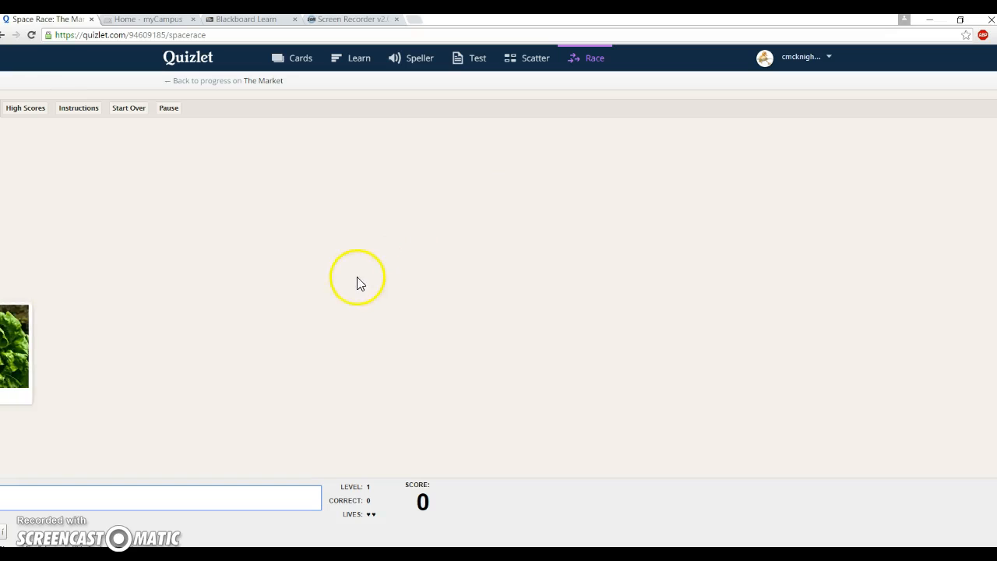
click(41, 498)
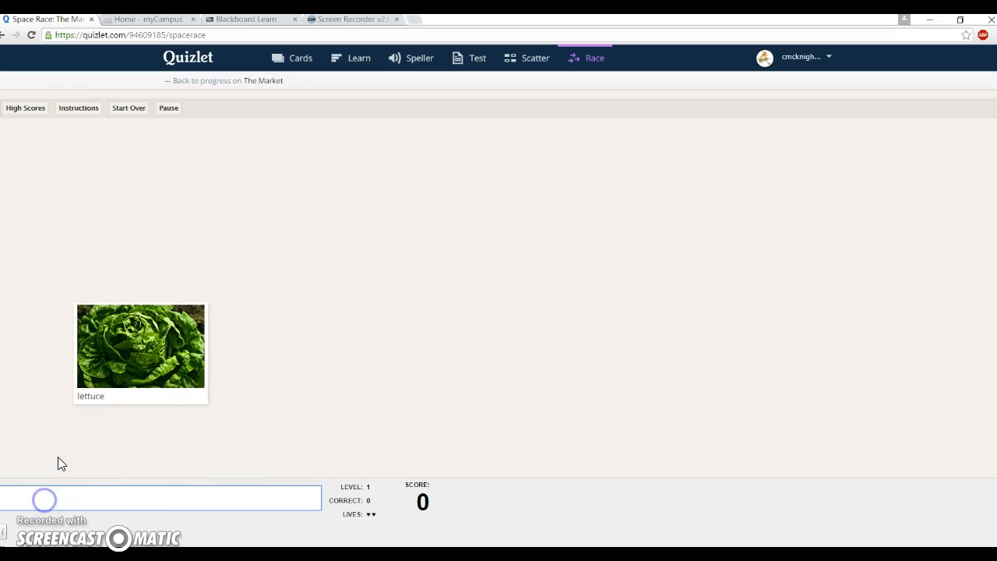
text(la lech)
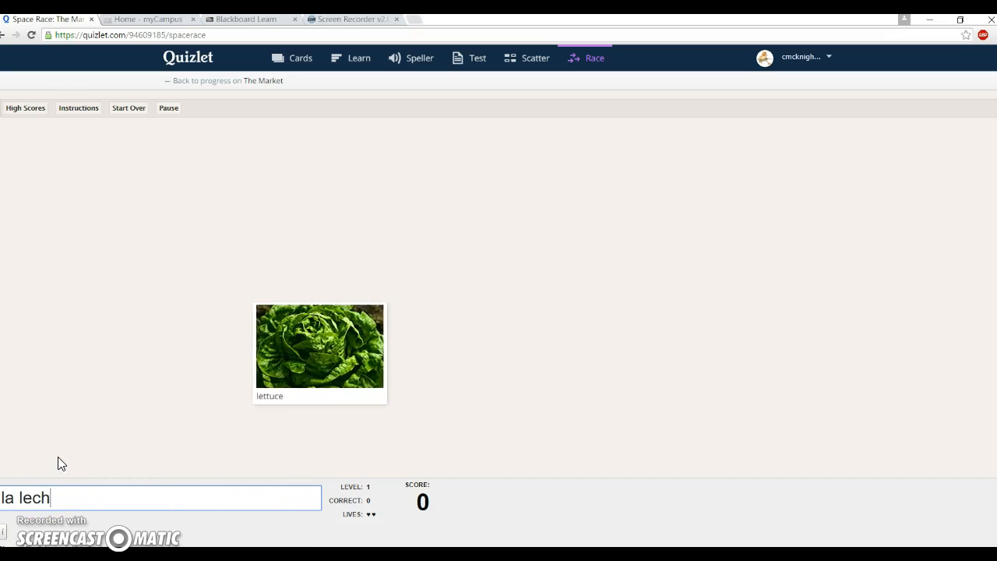
text(uga)
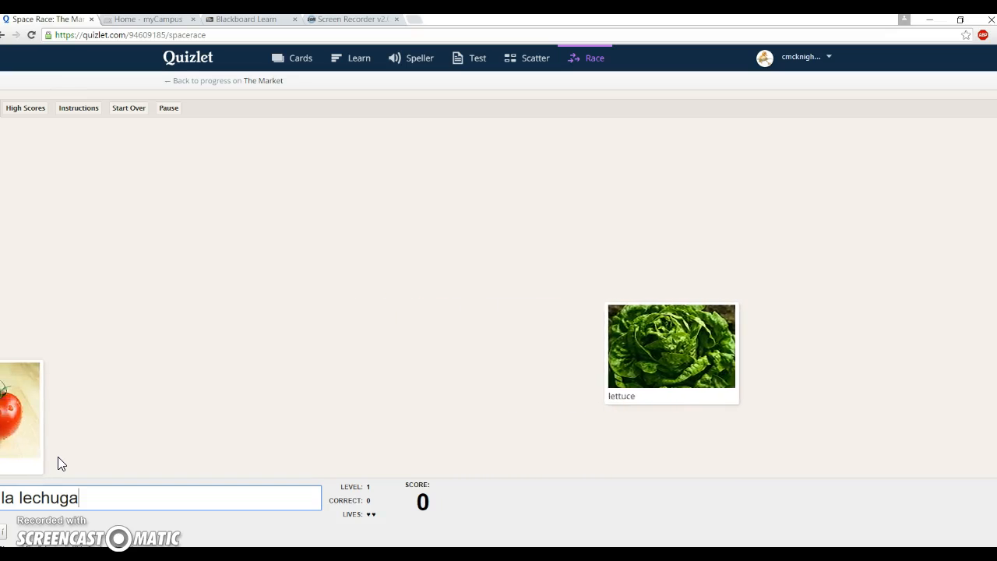
key(Return)
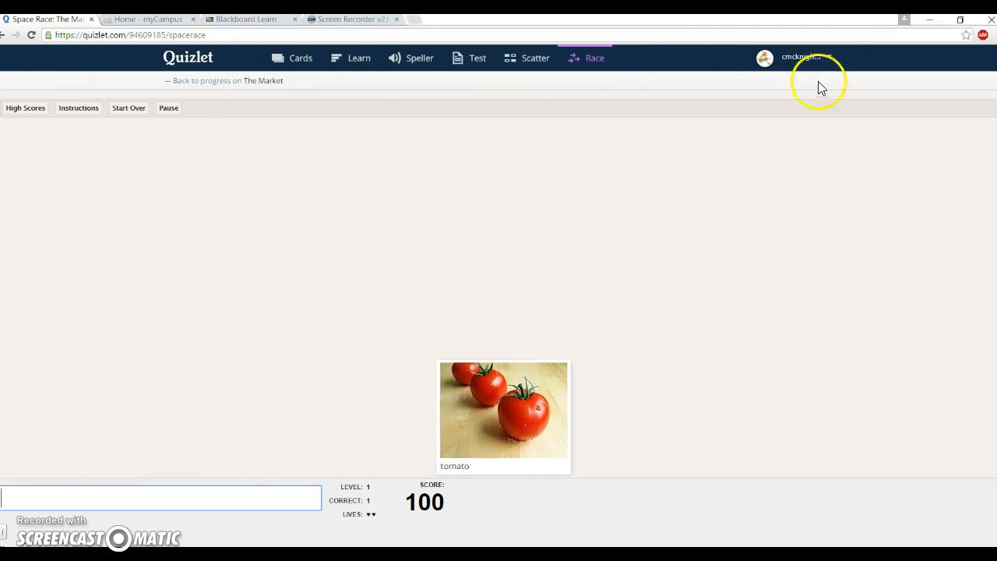
Step: Leave the Space Race game and open the account's list of created study sets
click(830, 67)
click(802, 87)
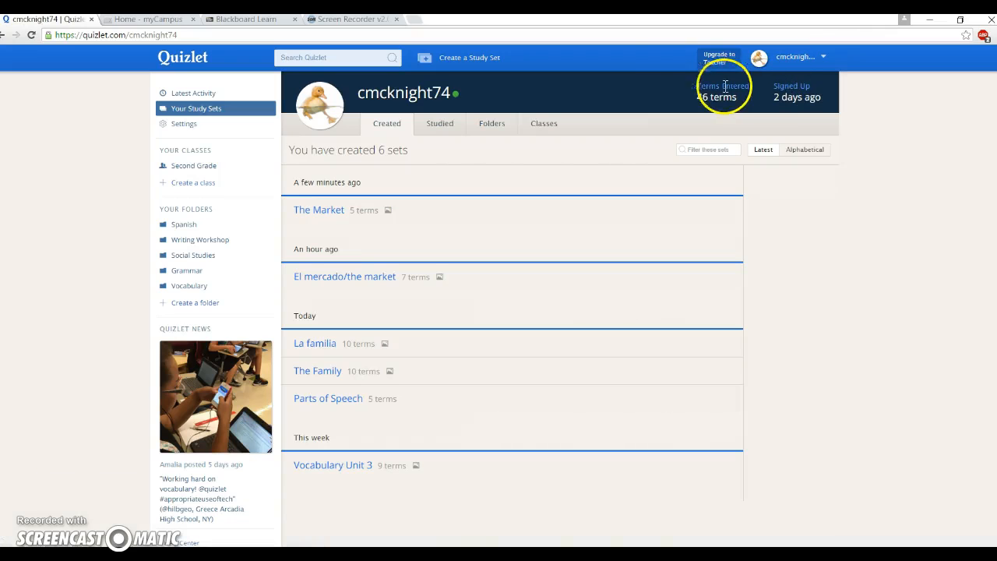